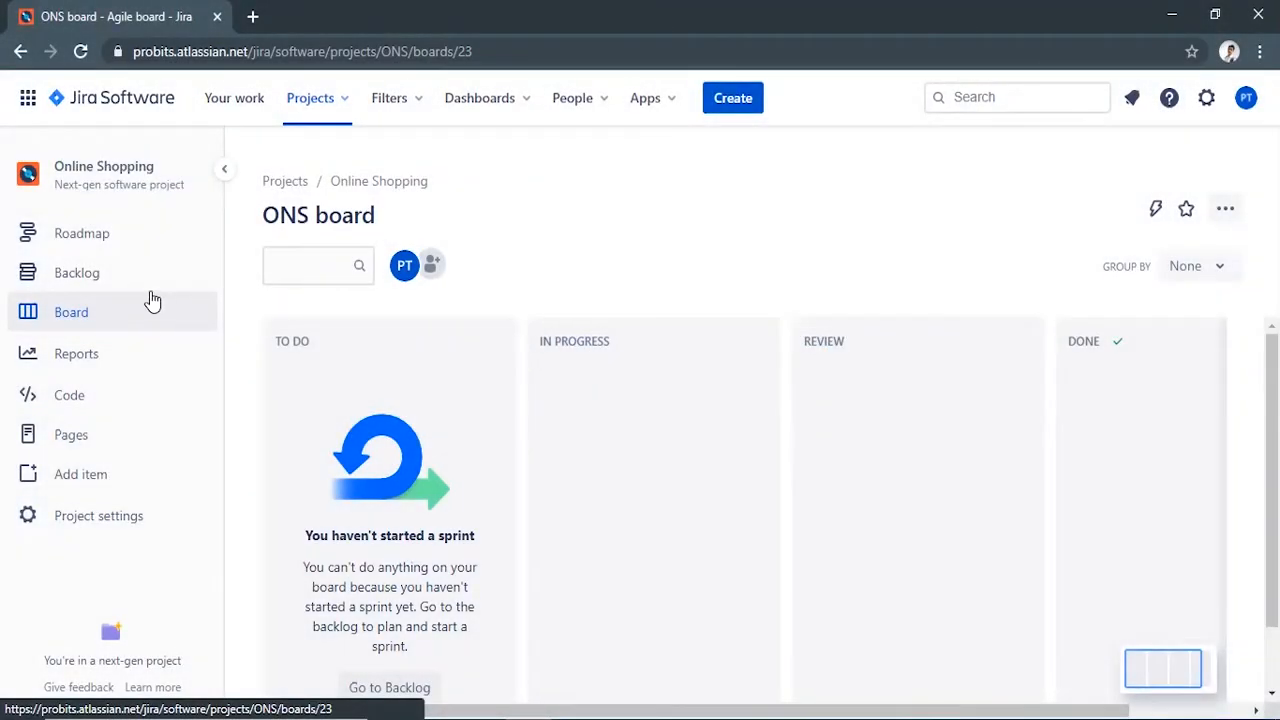
Open the backlog of the Online Shopping project.
left_click(118, 276)
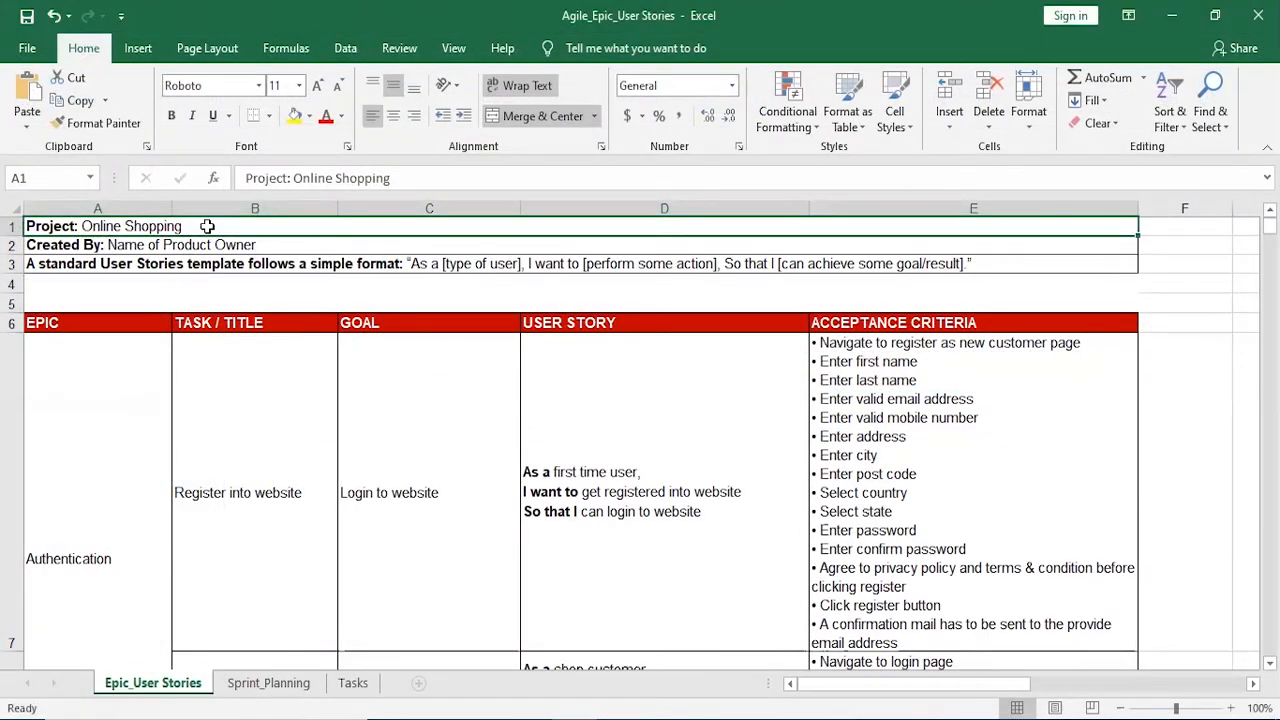
Switch to the Agile_Epic_User Stories workbook in Excel and examine its project details, user story template and table column headings.
left_click(293, 247)
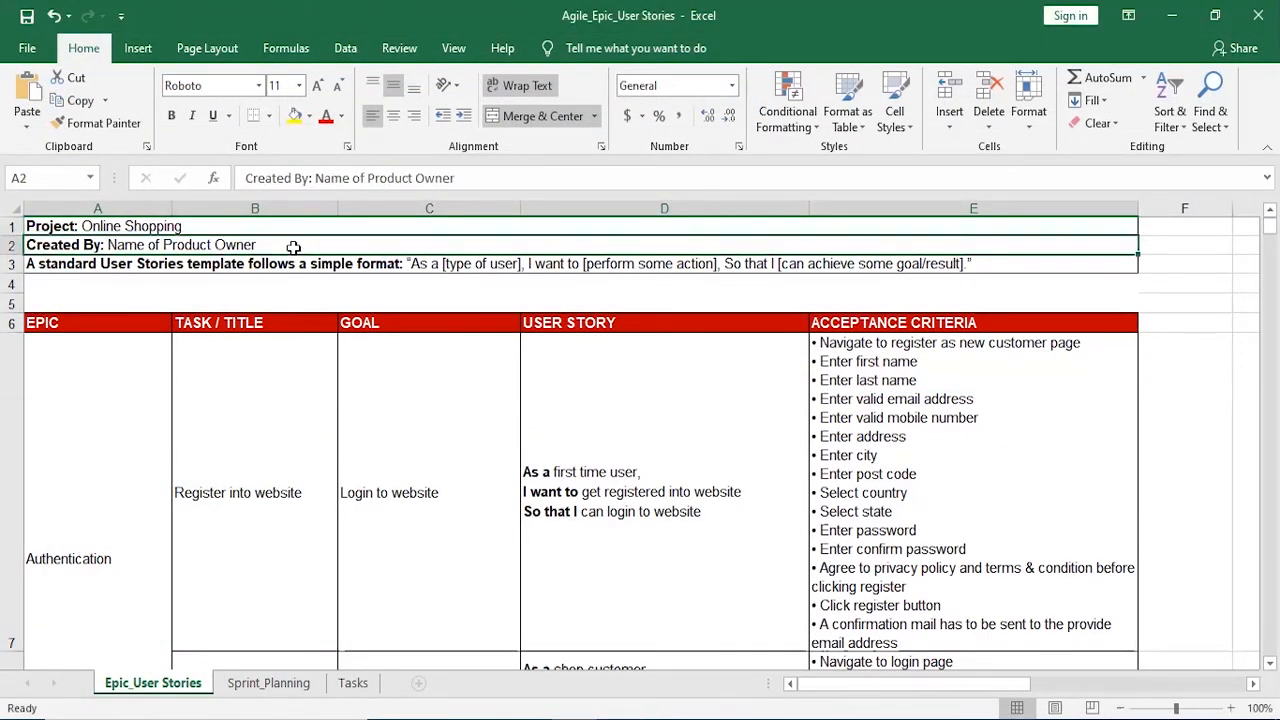
left_click(996, 265)
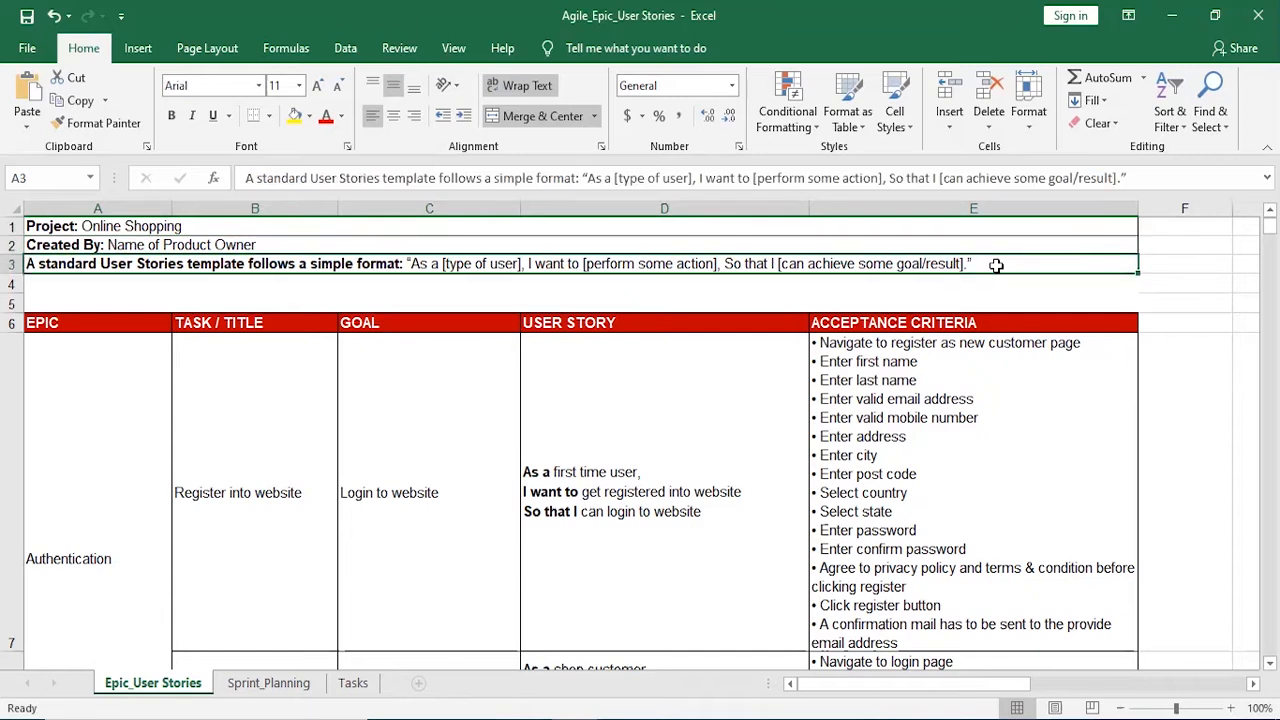
double_click(435, 270)
left_click_drag(404, 273, 981, 271)
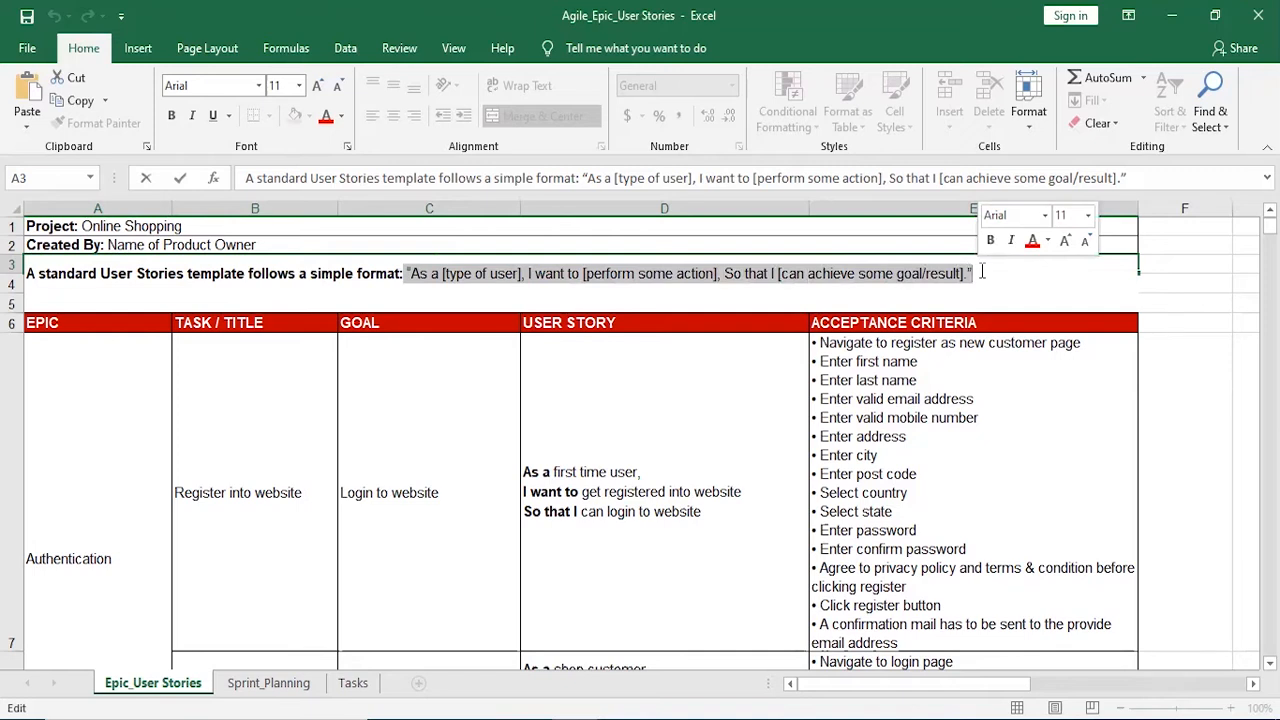
left_click(995, 286)
left_click(100, 332)
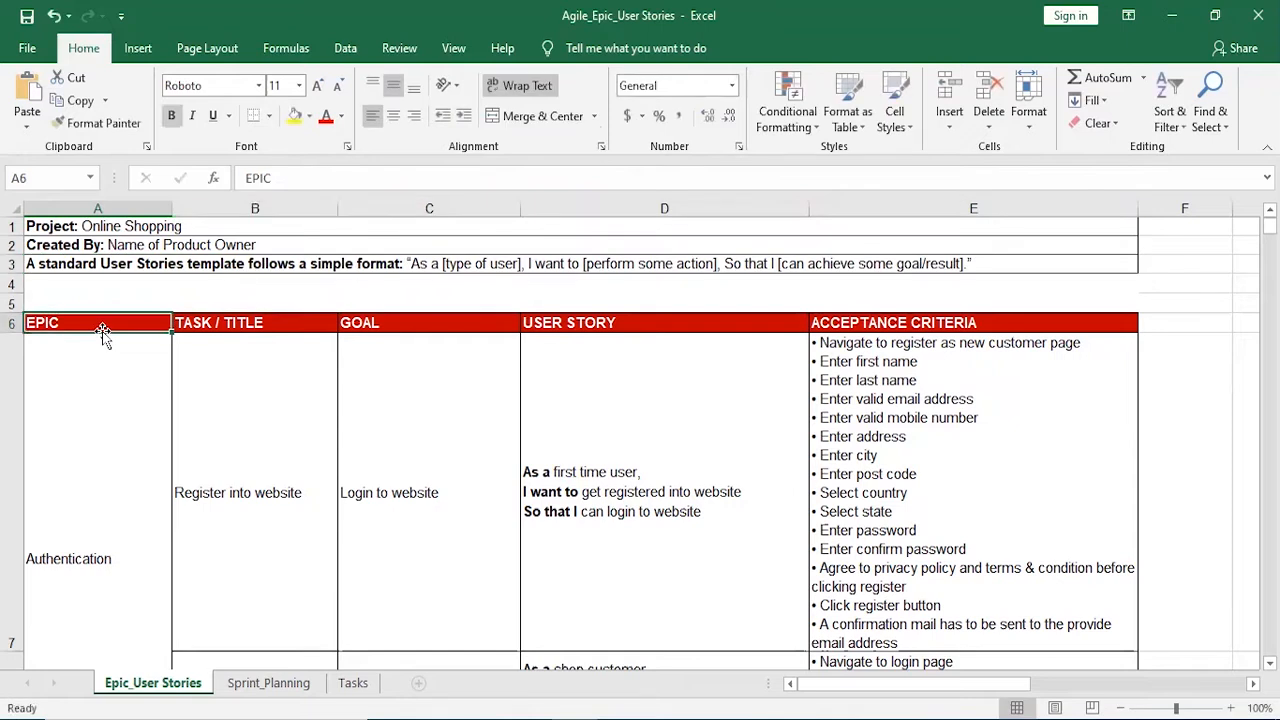
left_click(229, 318)
left_click(393, 322)
left_click(647, 325)
left_click(999, 324)
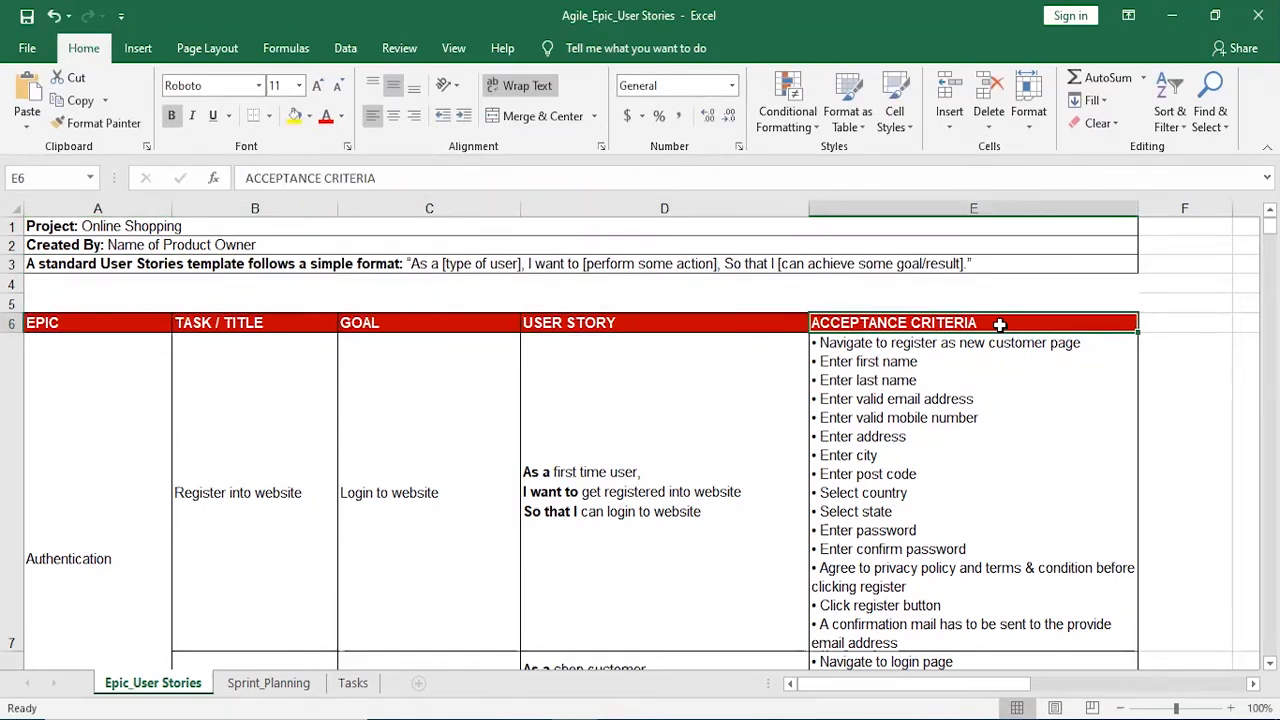
Review the epics in the EPIC column and the details of the Register into website story.
left_click(92, 326)
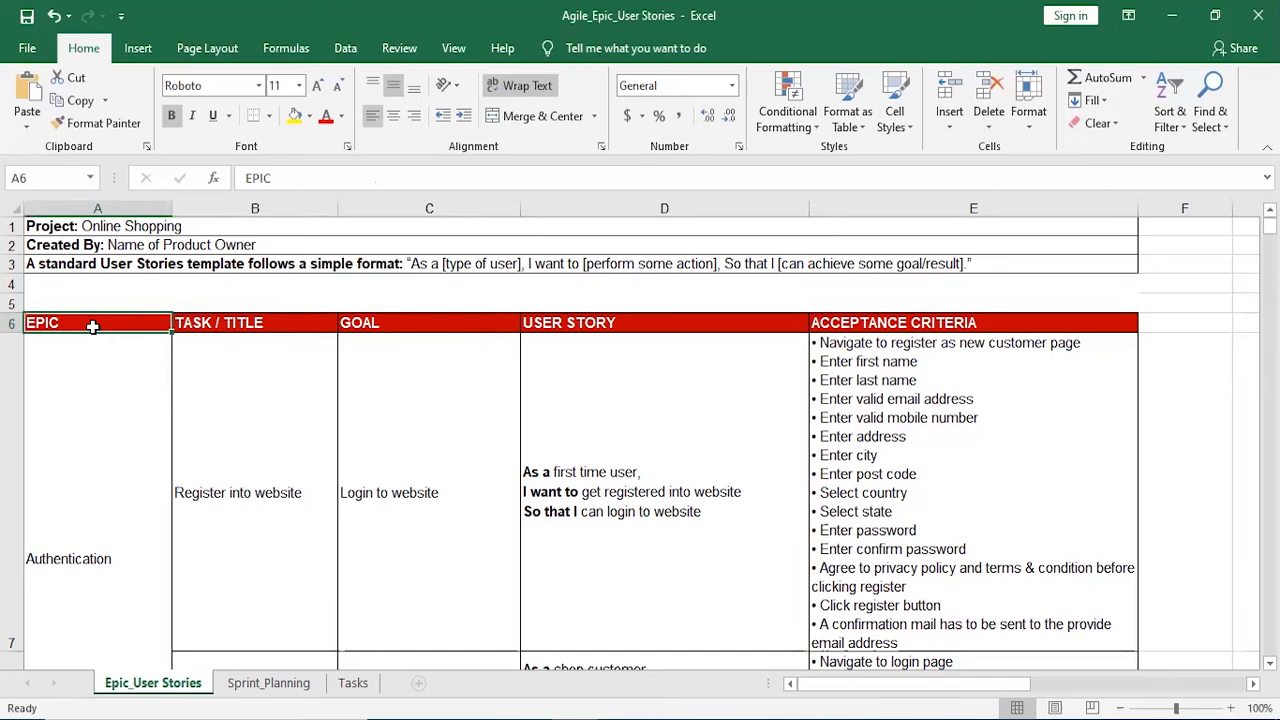
left_click(109, 431)
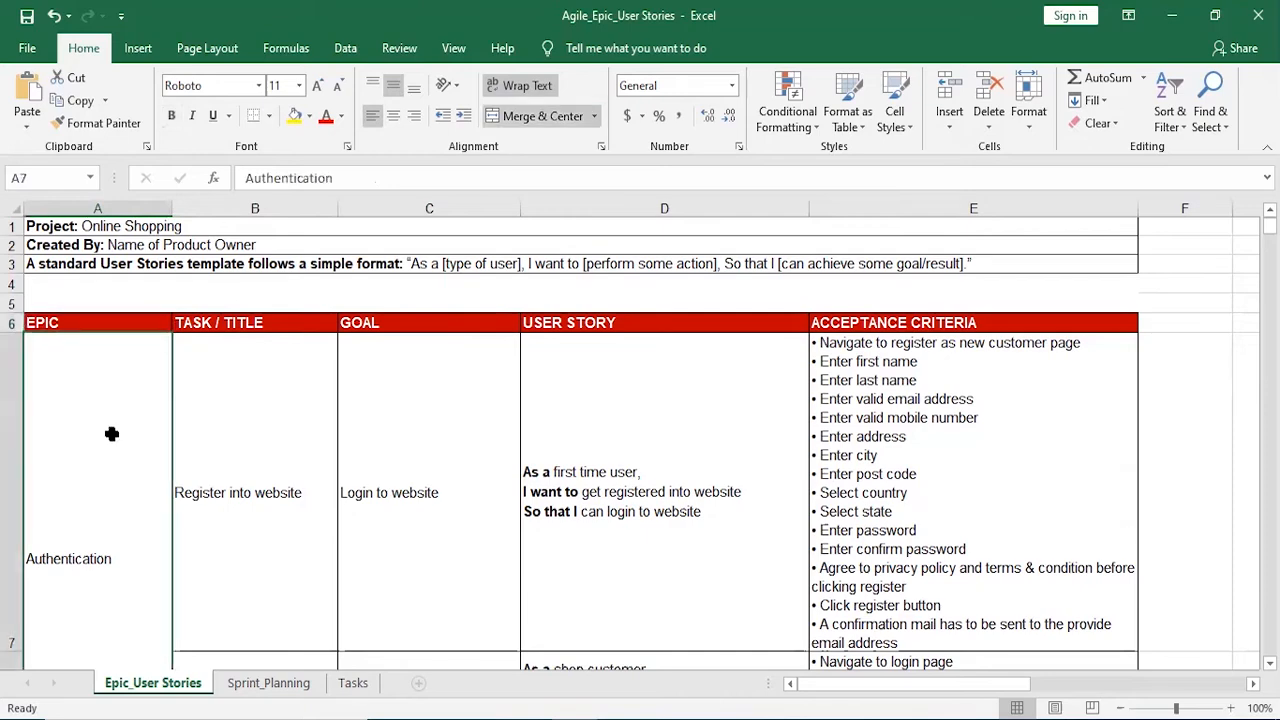
key("Down")
key("Down")
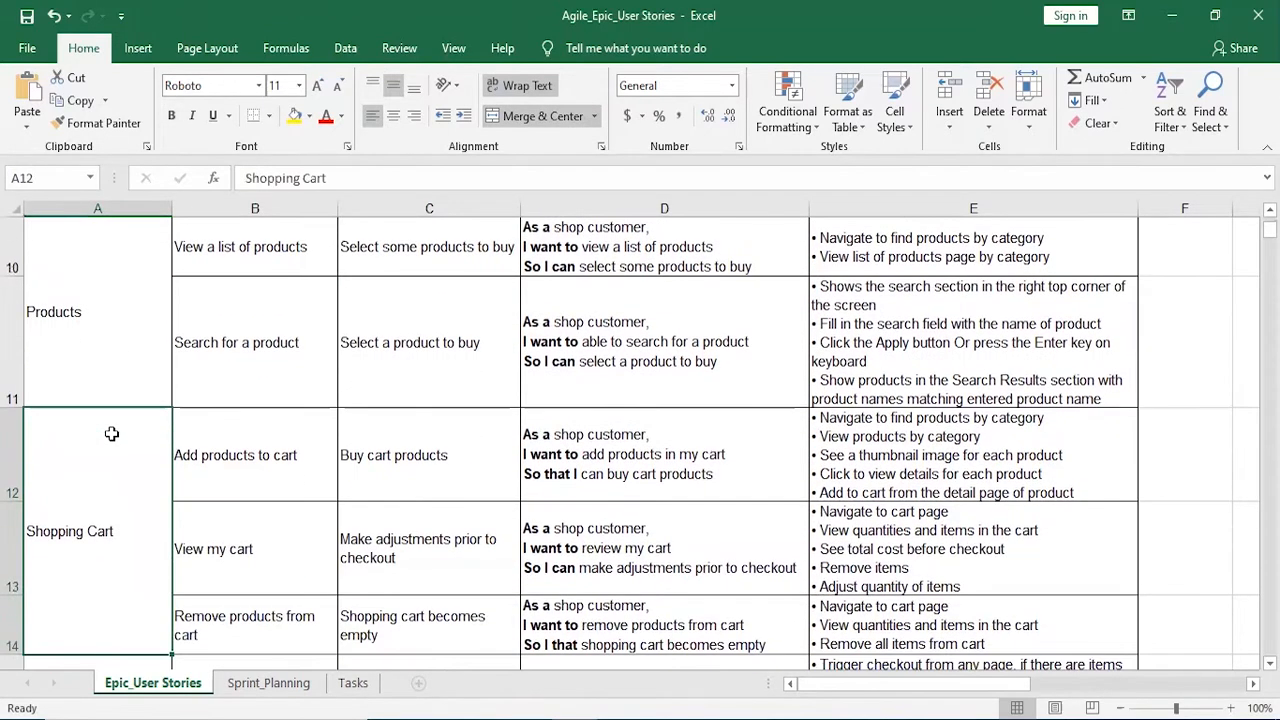
key("Down")
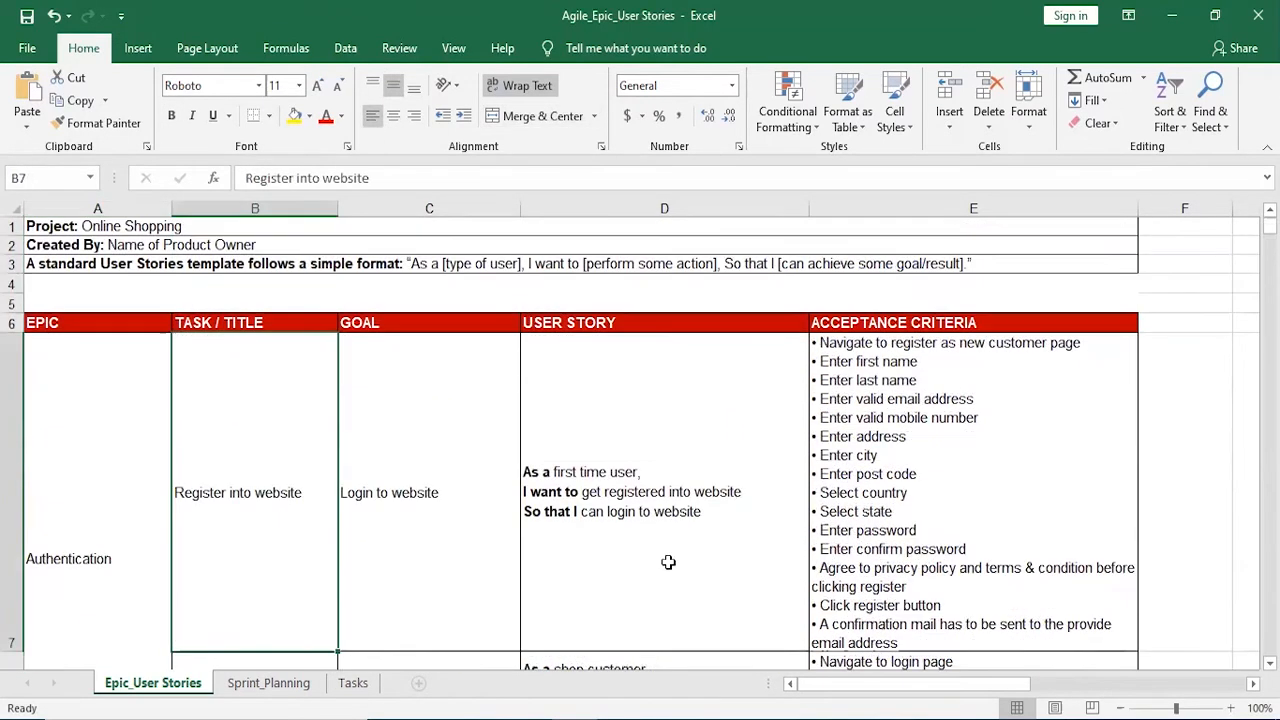
left_click(1065, 520, "shift")
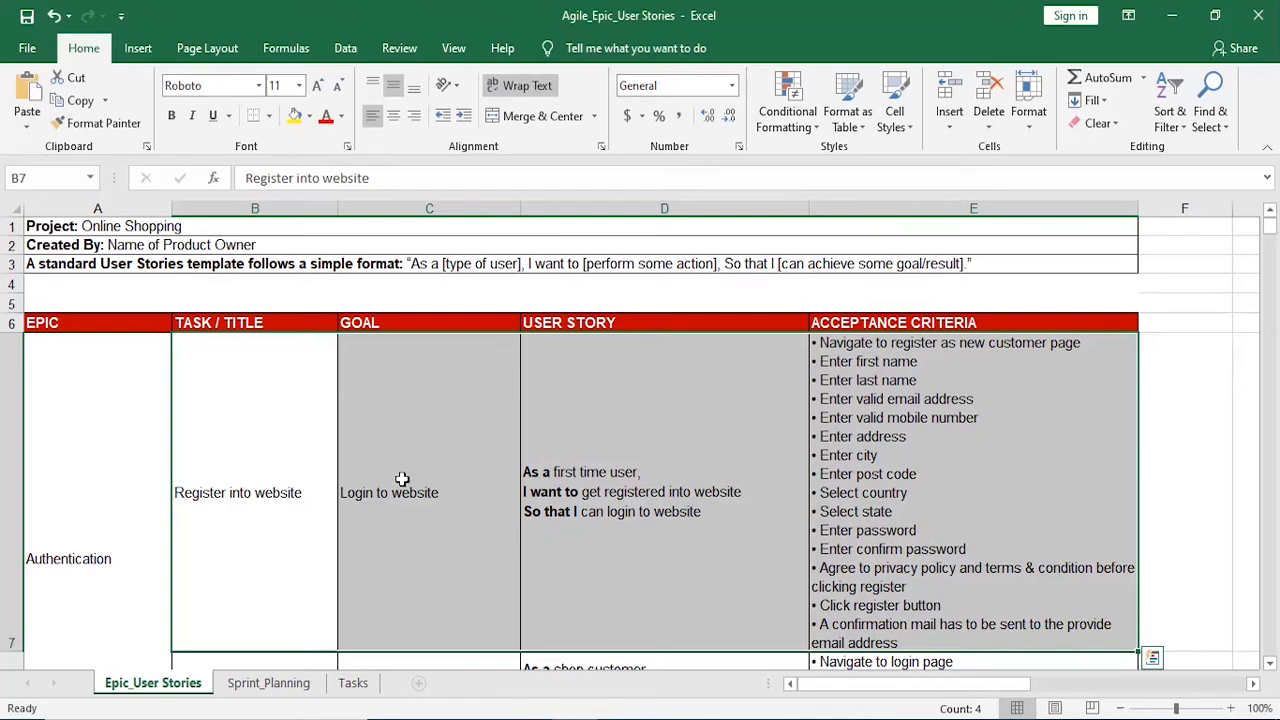
Copy the title "Register into website" from the workbook and create a backlog story with it in Jira.
double_click(305, 491)
key("shift+Home")
key("ctrl+c")
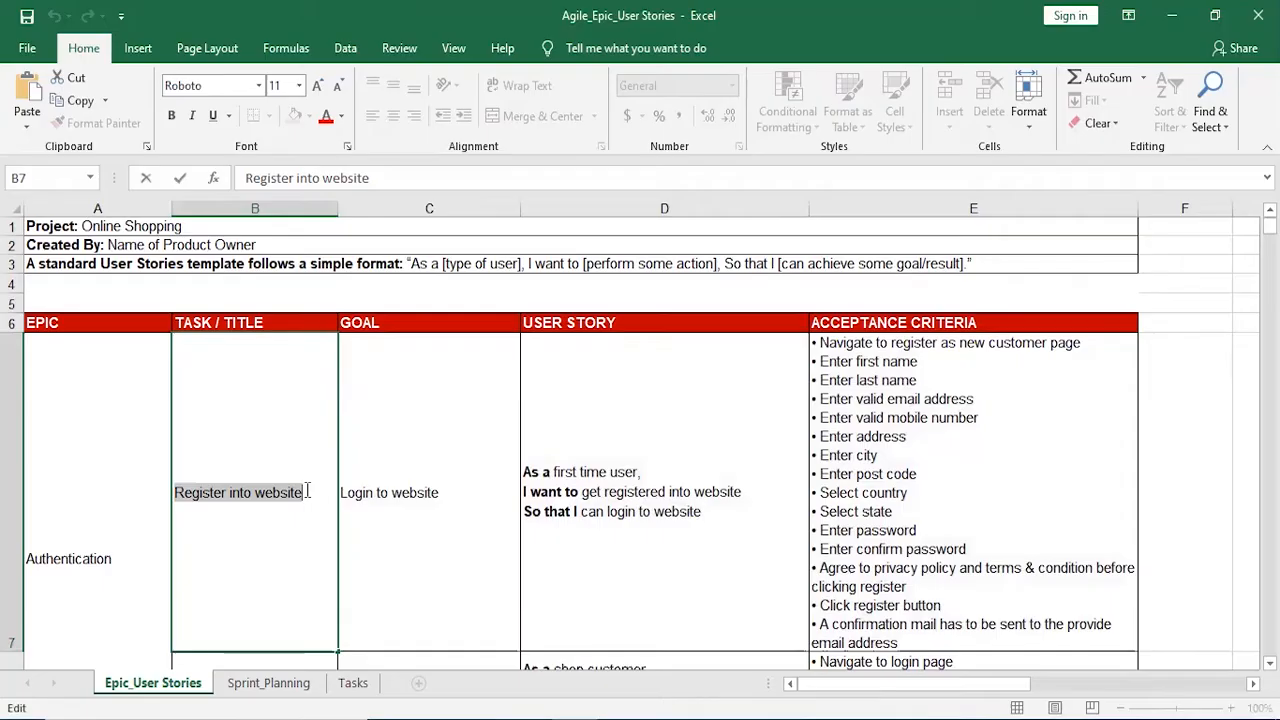
key("alt+Tab")
key("ctrl+v")
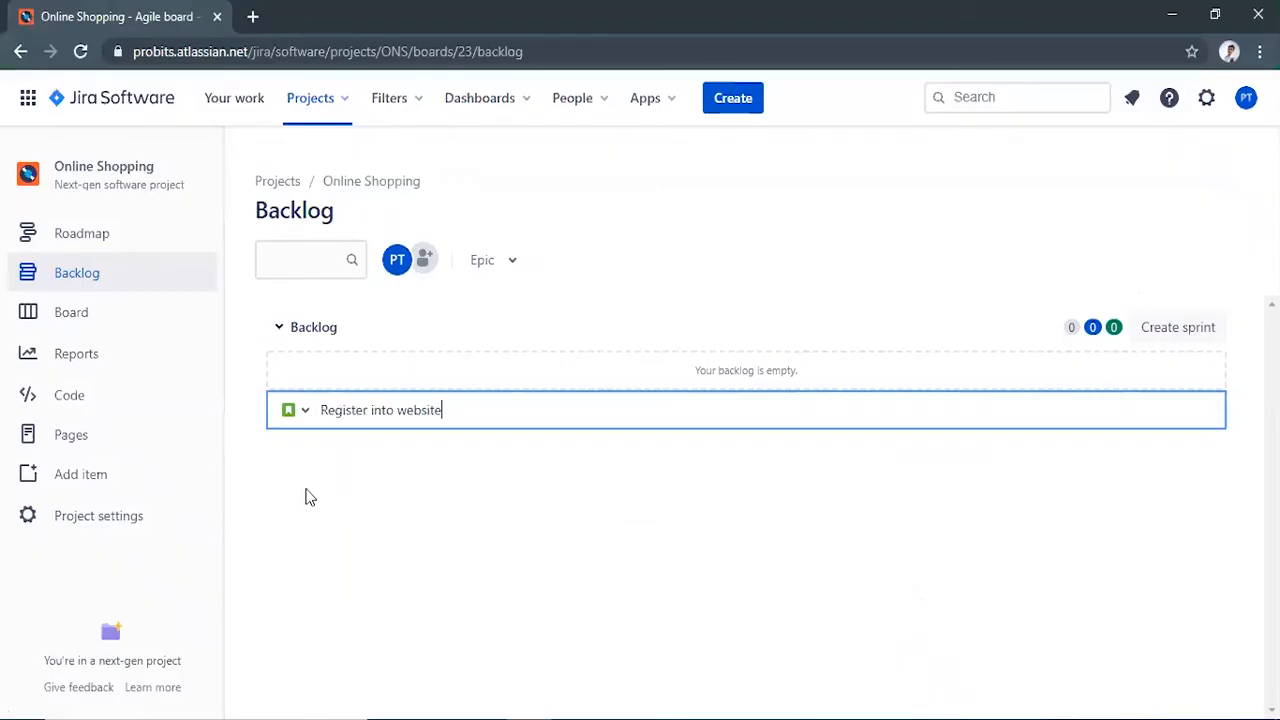
key("Return")
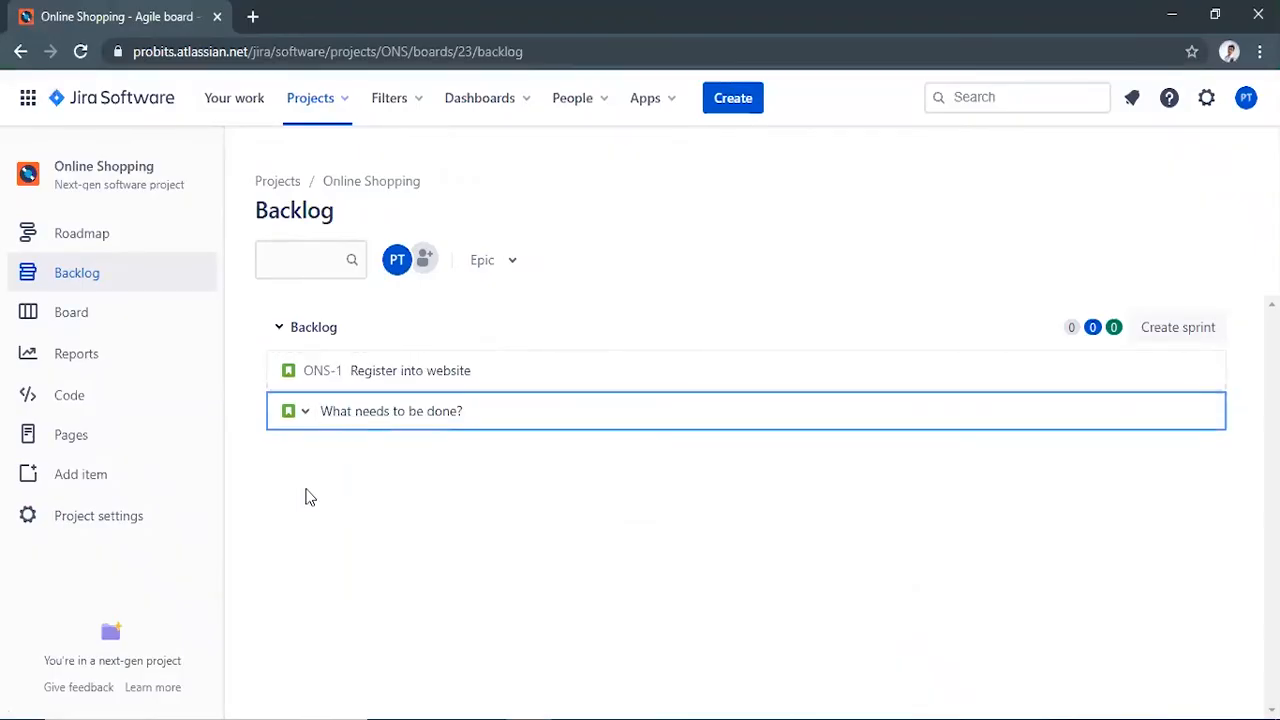
Open the Register into website issue and examine its title, actions and available statuses.
left_click(488, 382)
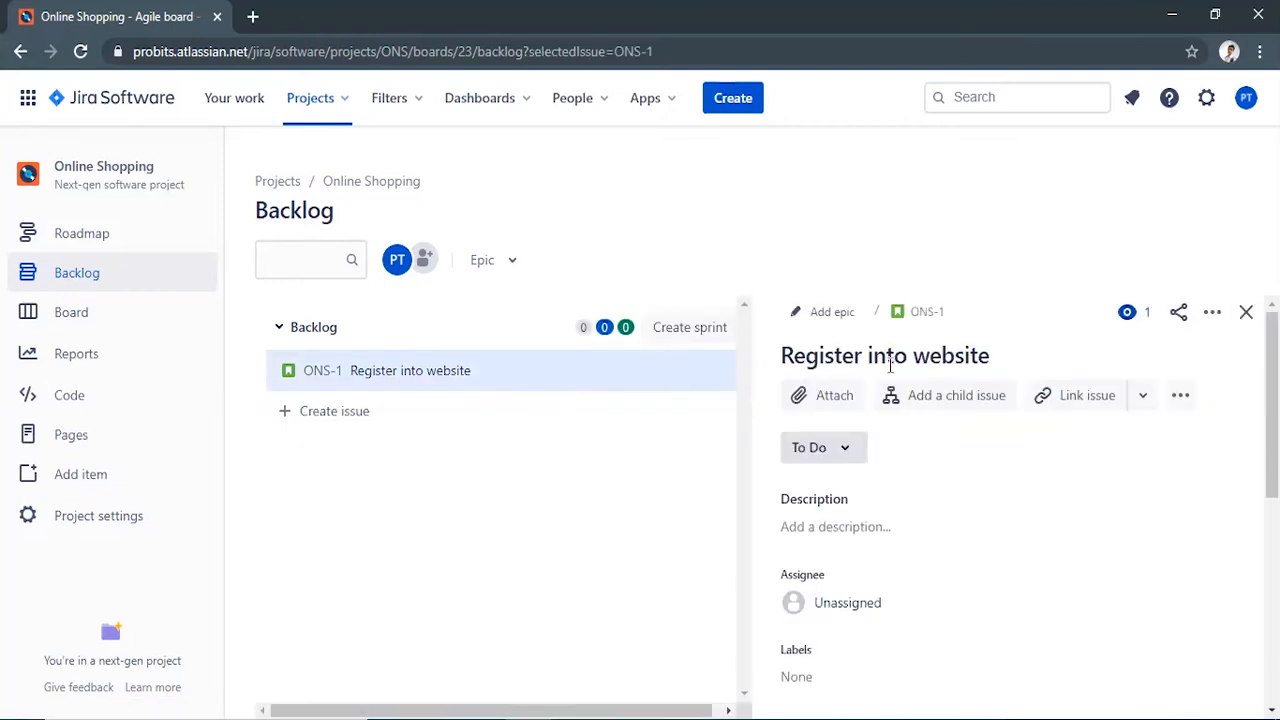
left_click(1018, 347)
left_click(1195, 402)
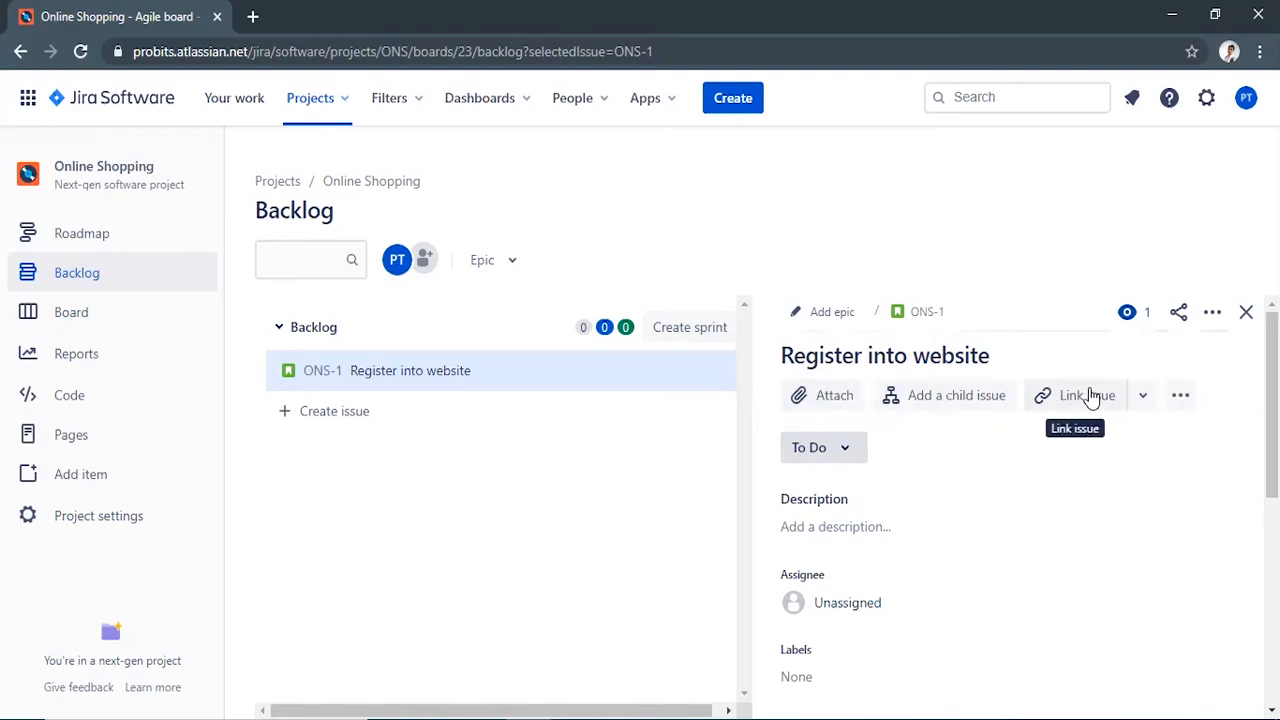
left_click(852, 454)
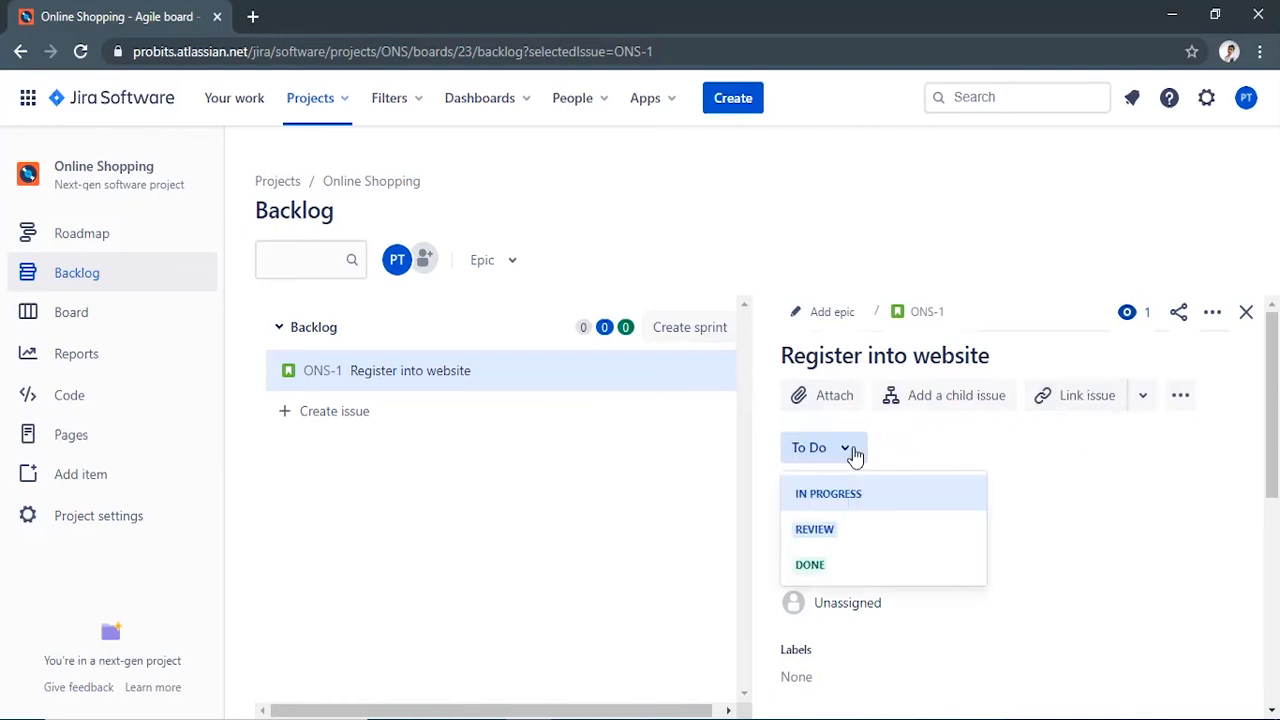
scroll(854, 454, "down", 1)
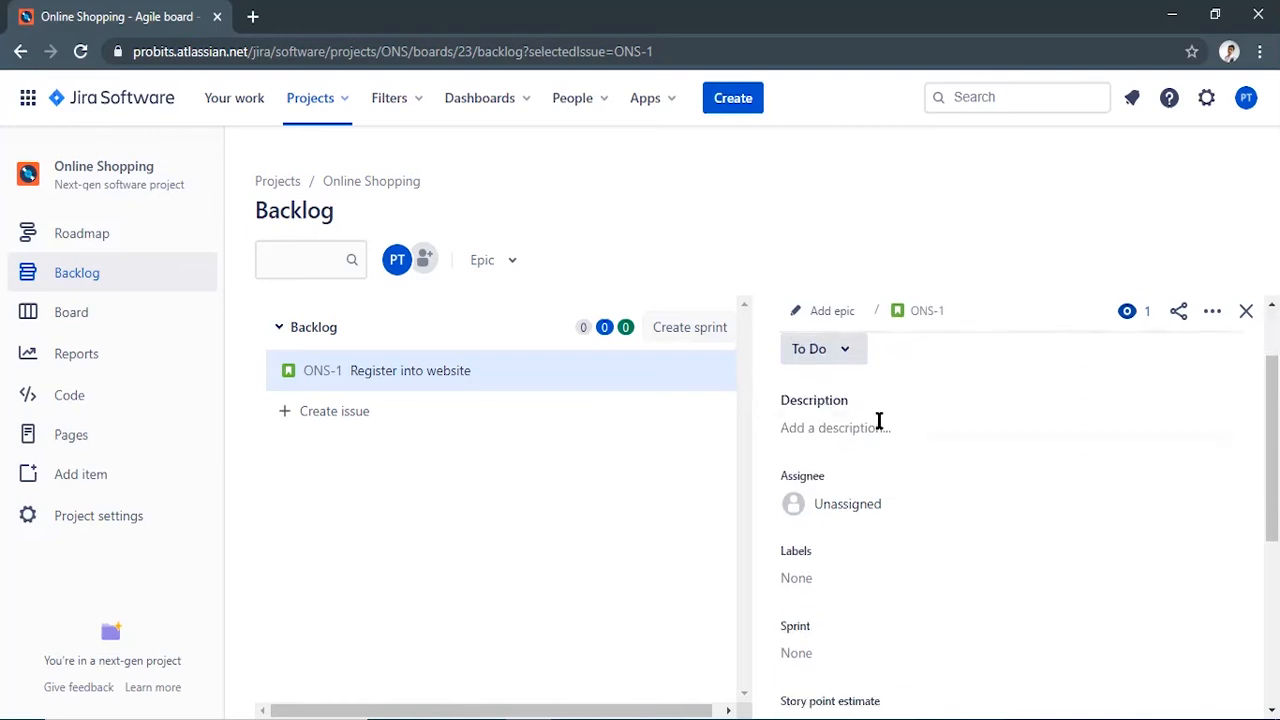
Set the description to "As a first time user, I want to get registered into website So that I can login to website" plus the acceptance criteria.
left_click(886, 420)
type("As a first time user. I want to get registered into website So that I can login to website  Acceptance Criteria:")
key("ctrl+v")
scroll(943, 520, "down", 3)
left_click(808, 577)
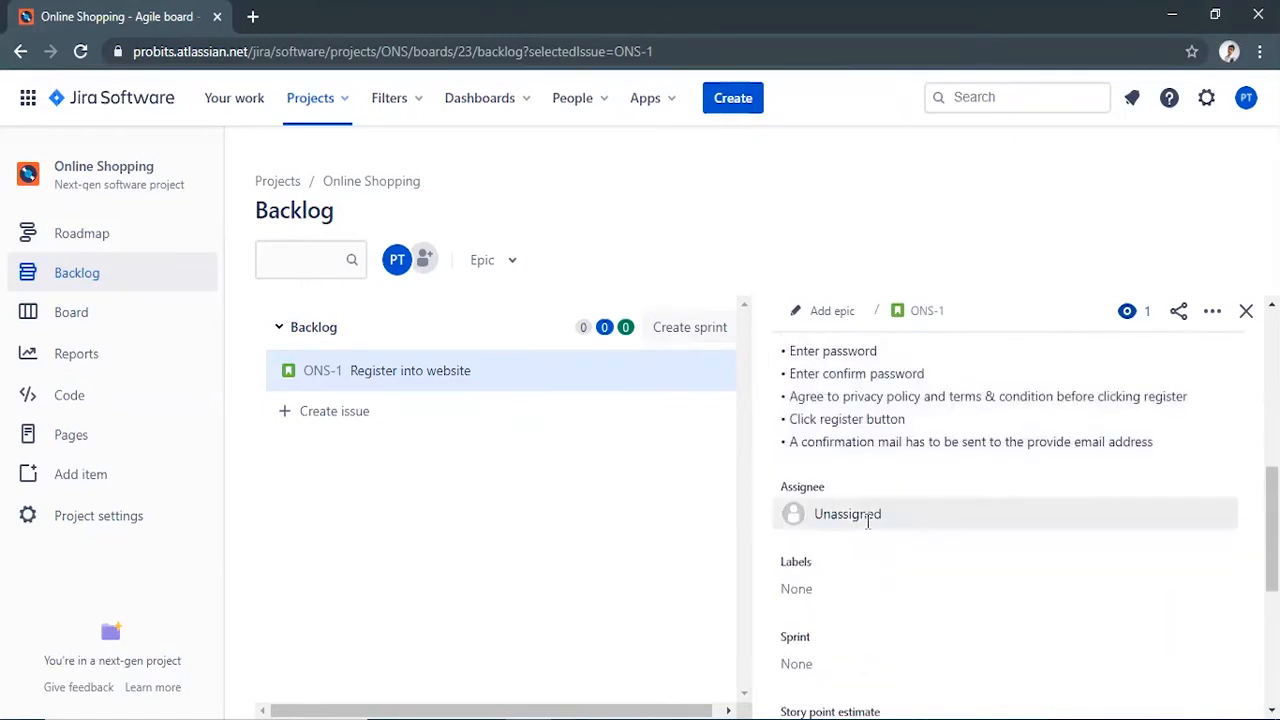
Assign the Register into website issue to the second person in the assignee list.
left_click(862, 517)
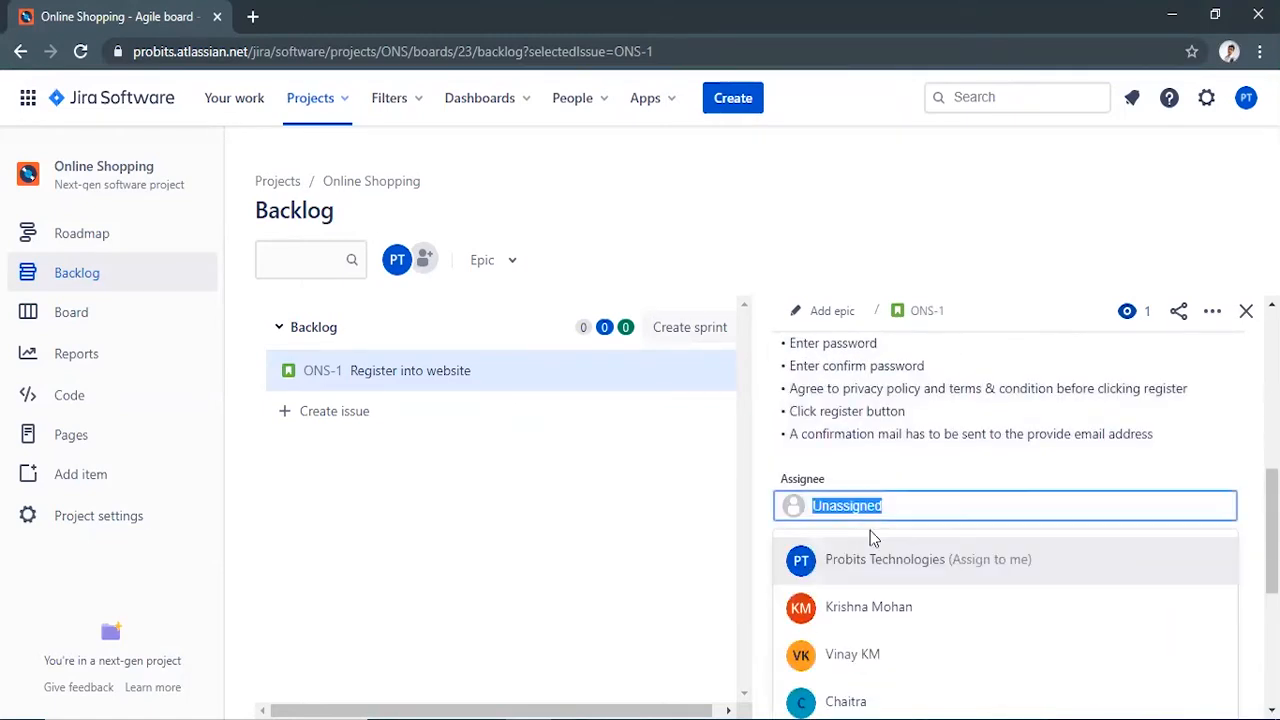
left_click(883, 606)
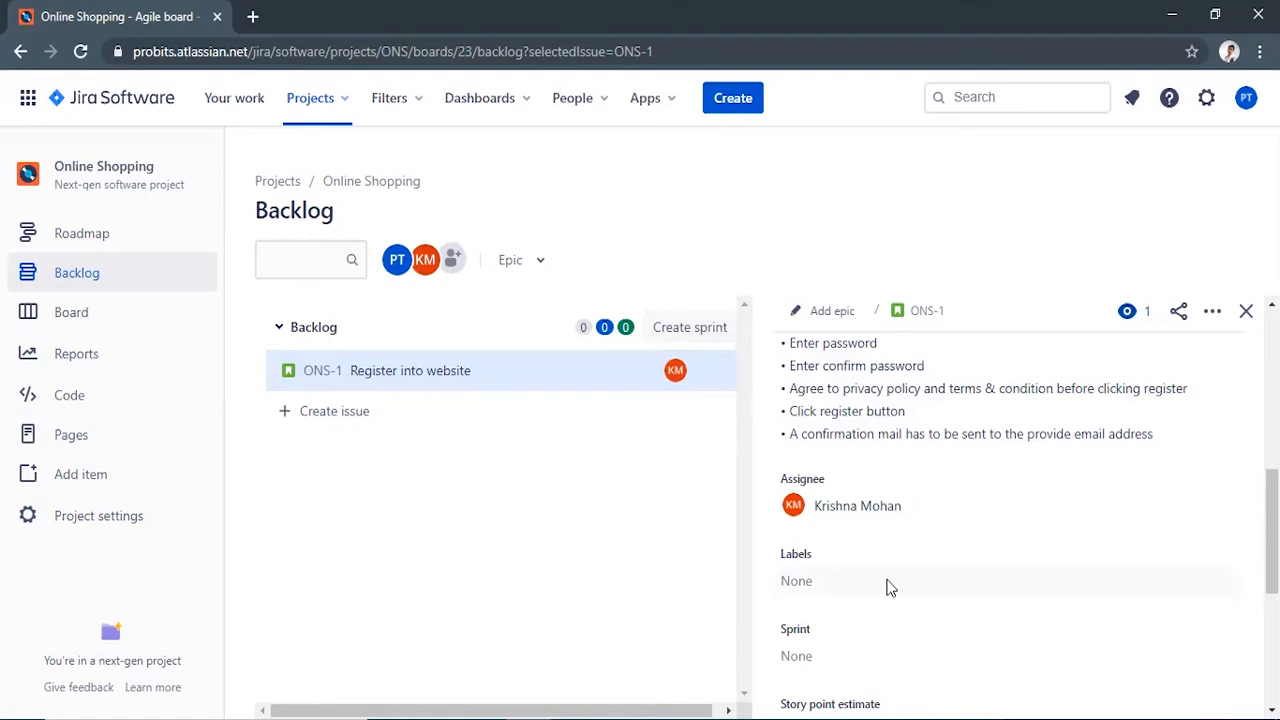
Examine the issue's available labels and its sprint, story point estimate and reporter fields, and close its details.
scroll(880, 580, "down", 1)
left_click(853, 486)
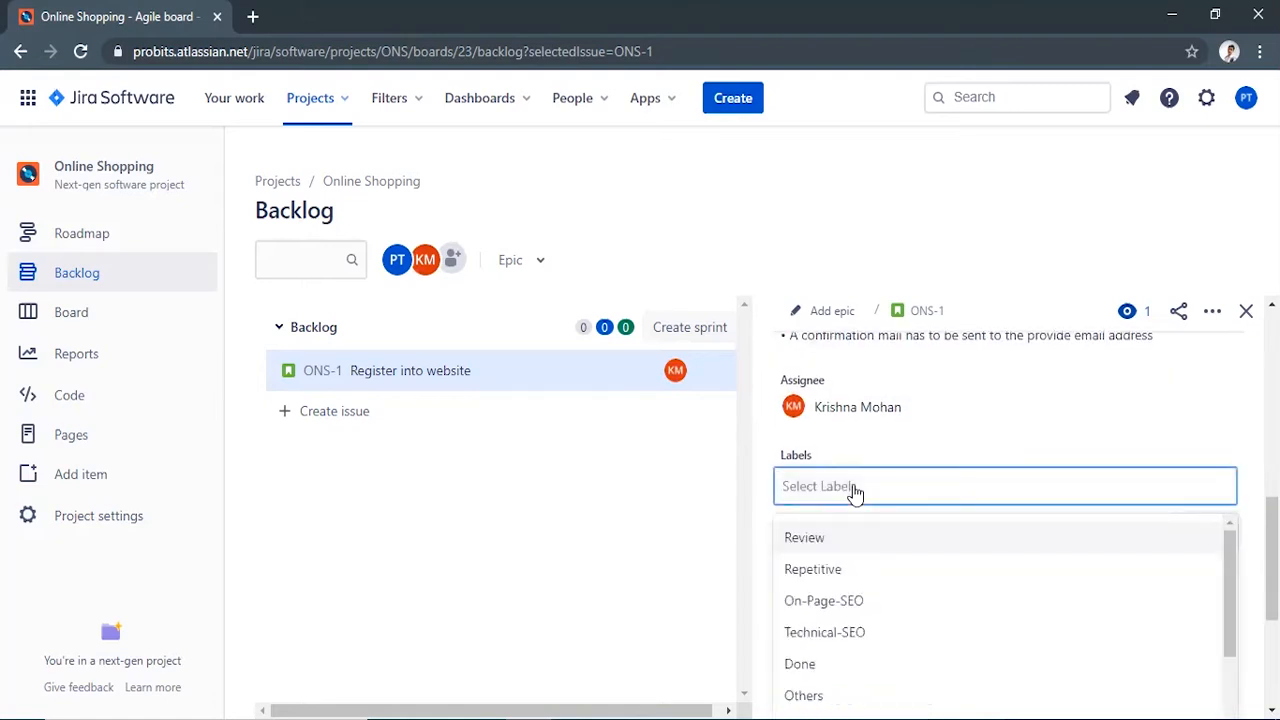
left_click(885, 455)
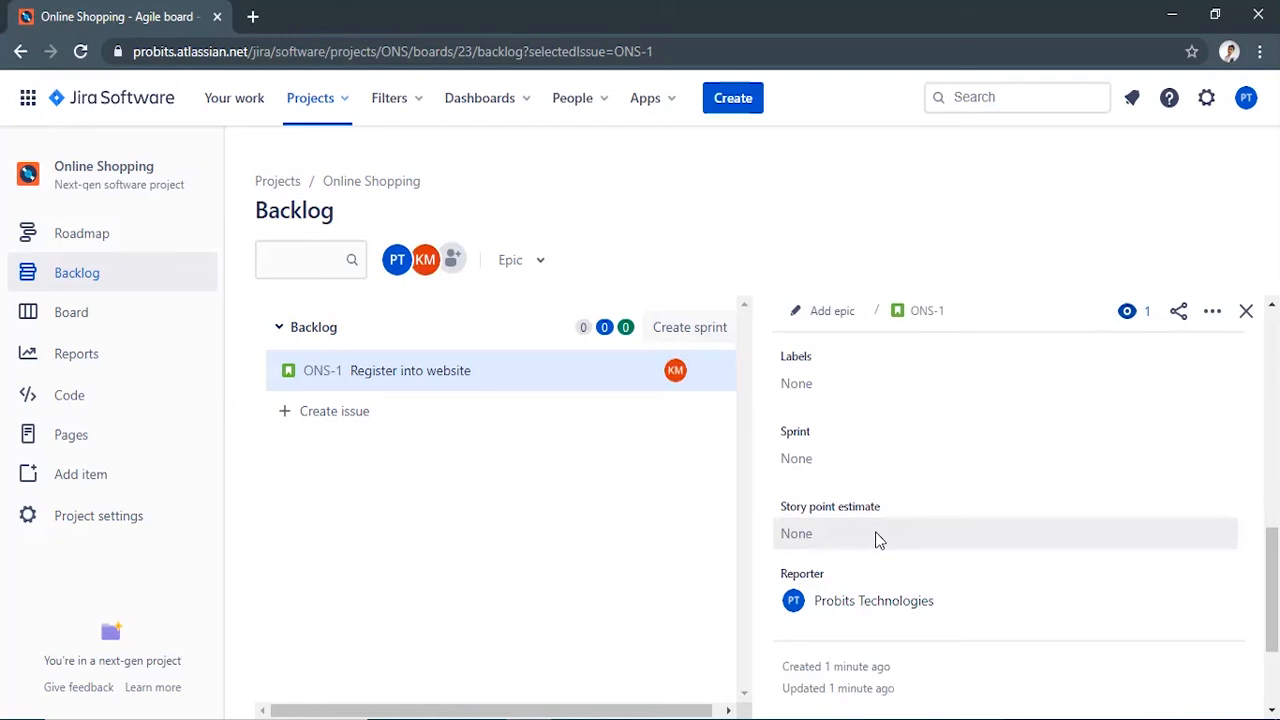
scroll(1008, 500, "down", 2)
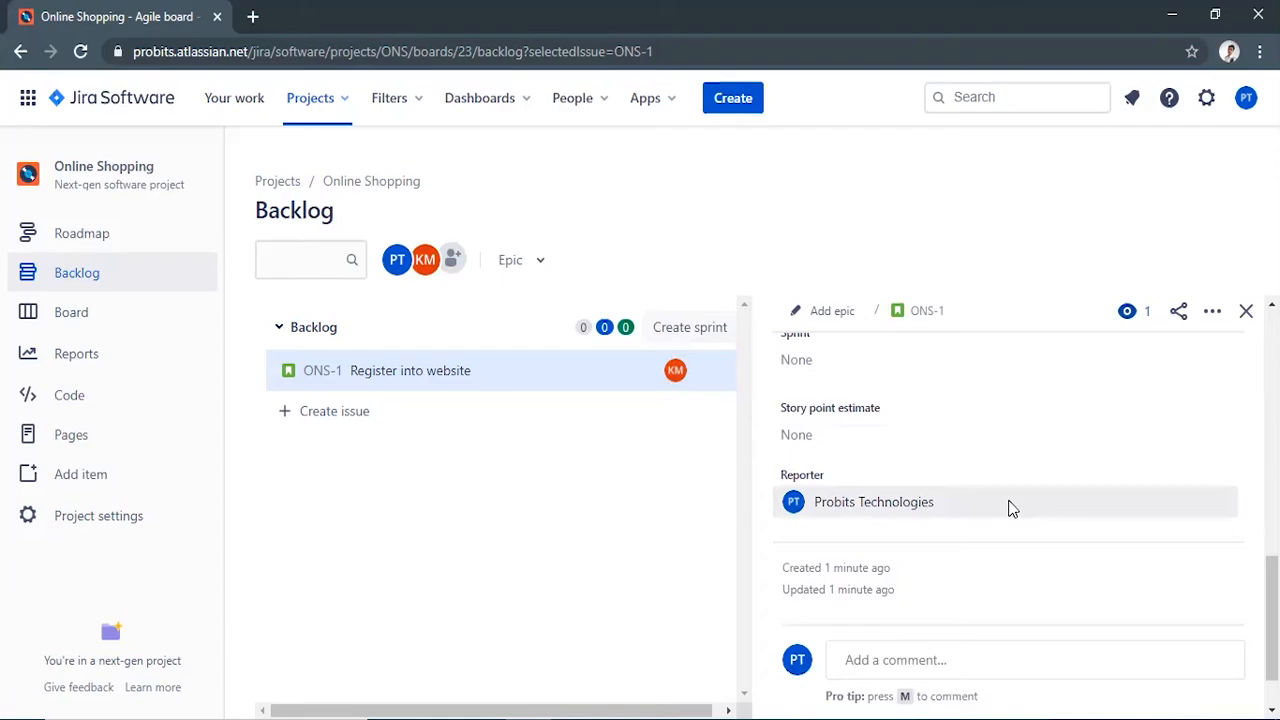
scroll(1110, 445, "up", 10)
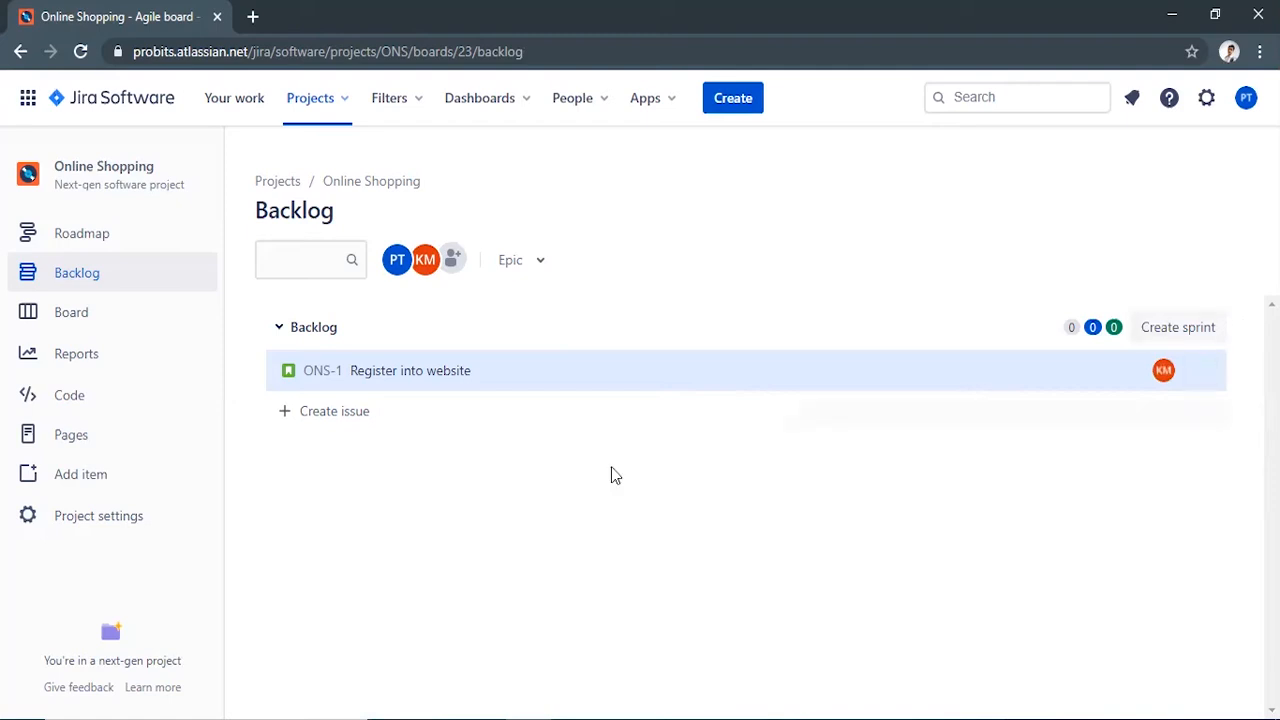
Open the issue type settings of the Online Shopping project.
left_click(170, 518)
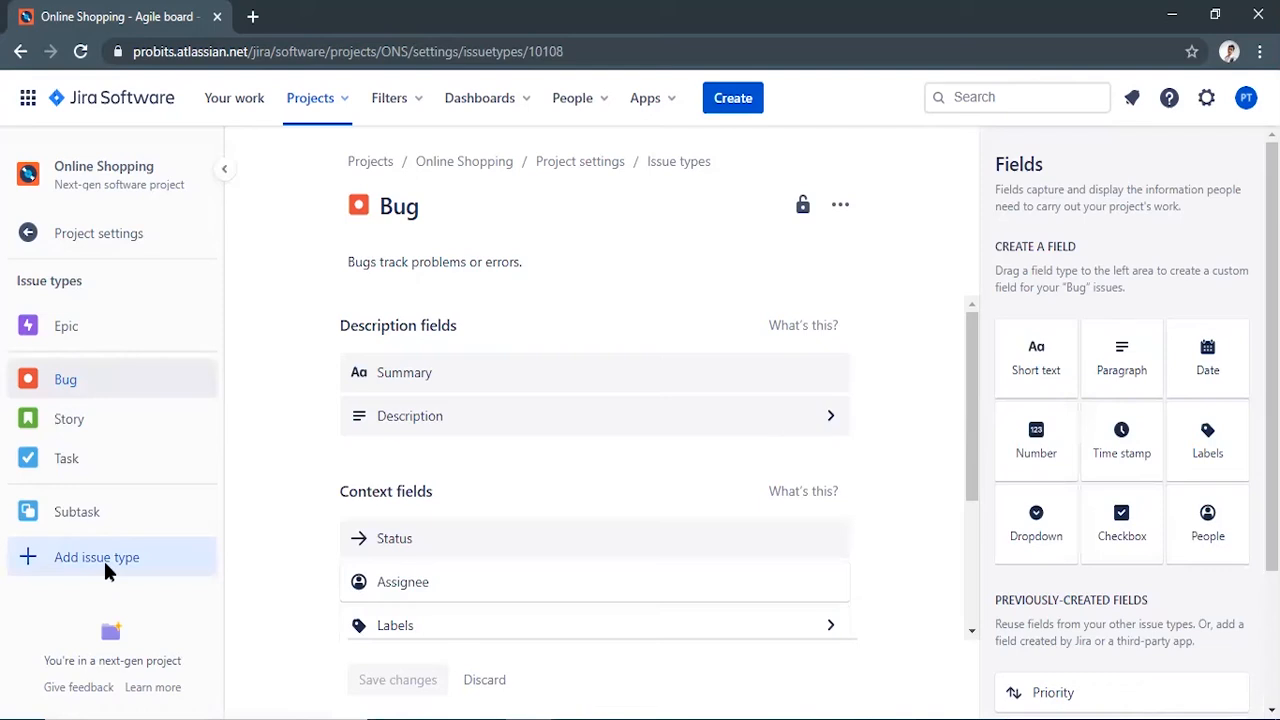
left_click(103, 558)
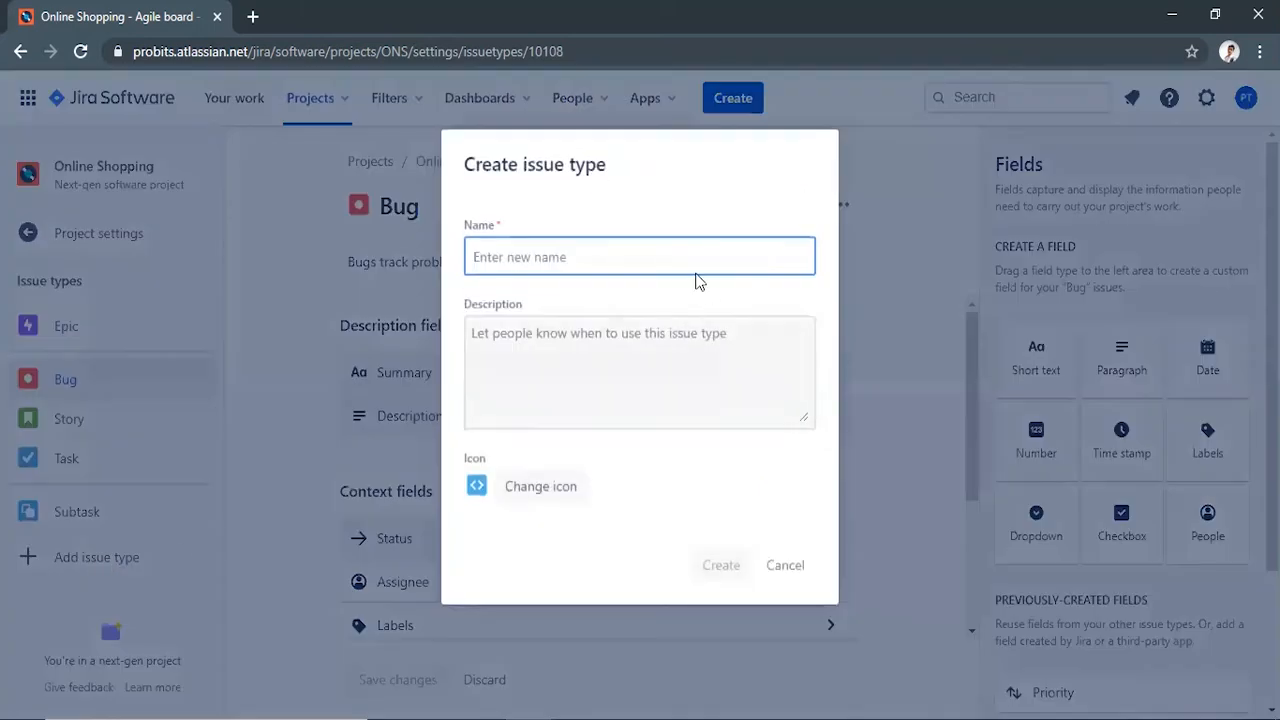
left_click(634, 350)
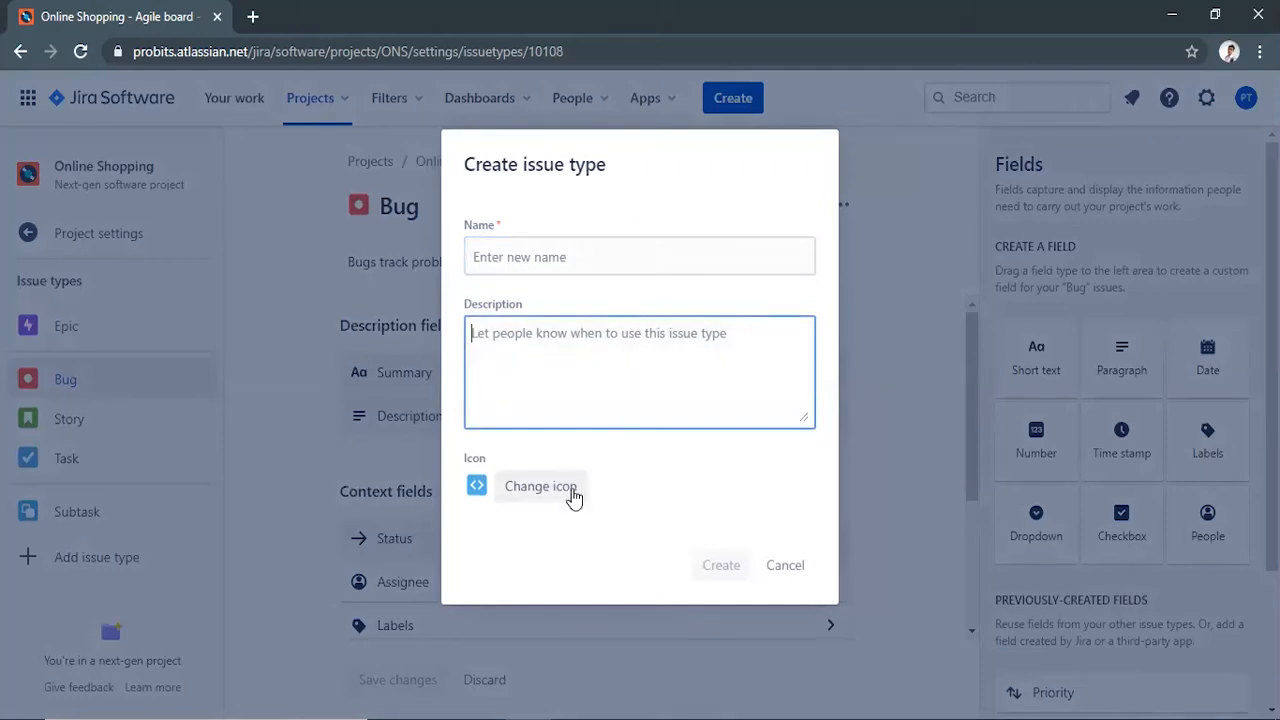
left_click(788, 567)
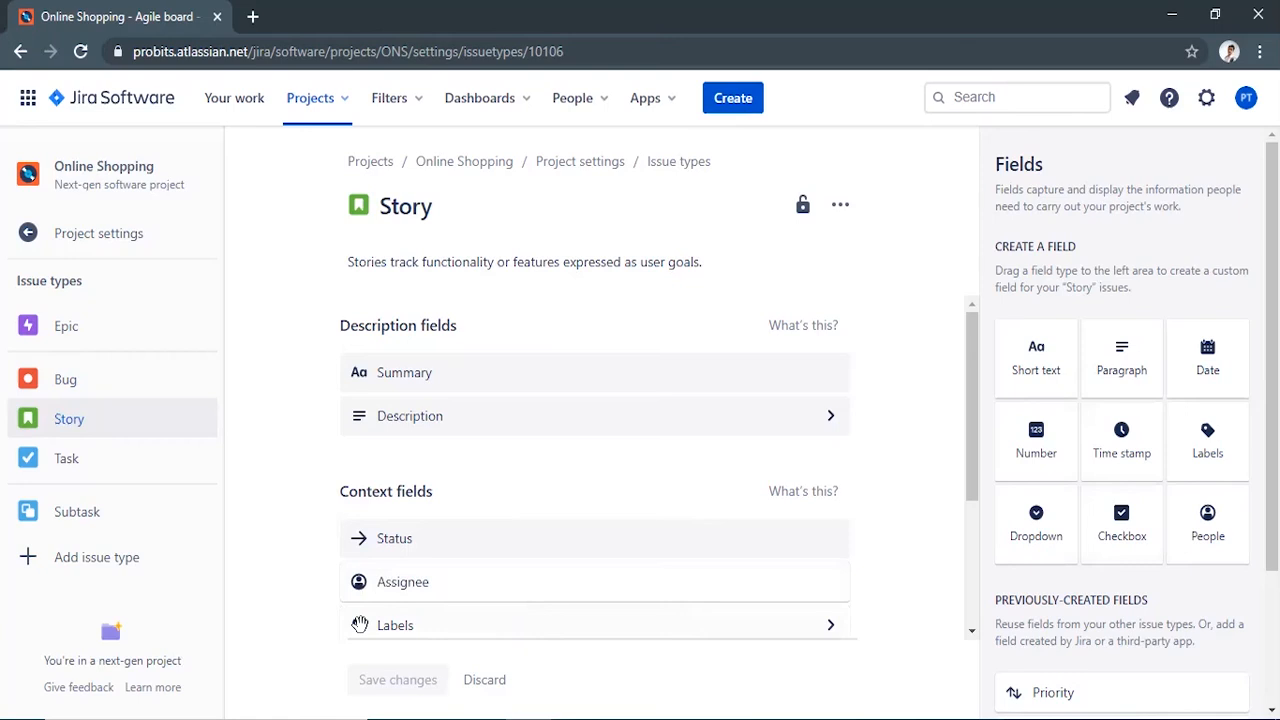
Add the Priority, Start date and Due date fields to the Story issue type's context fields and save the changes.
scroll(360, 625, "down", 2)
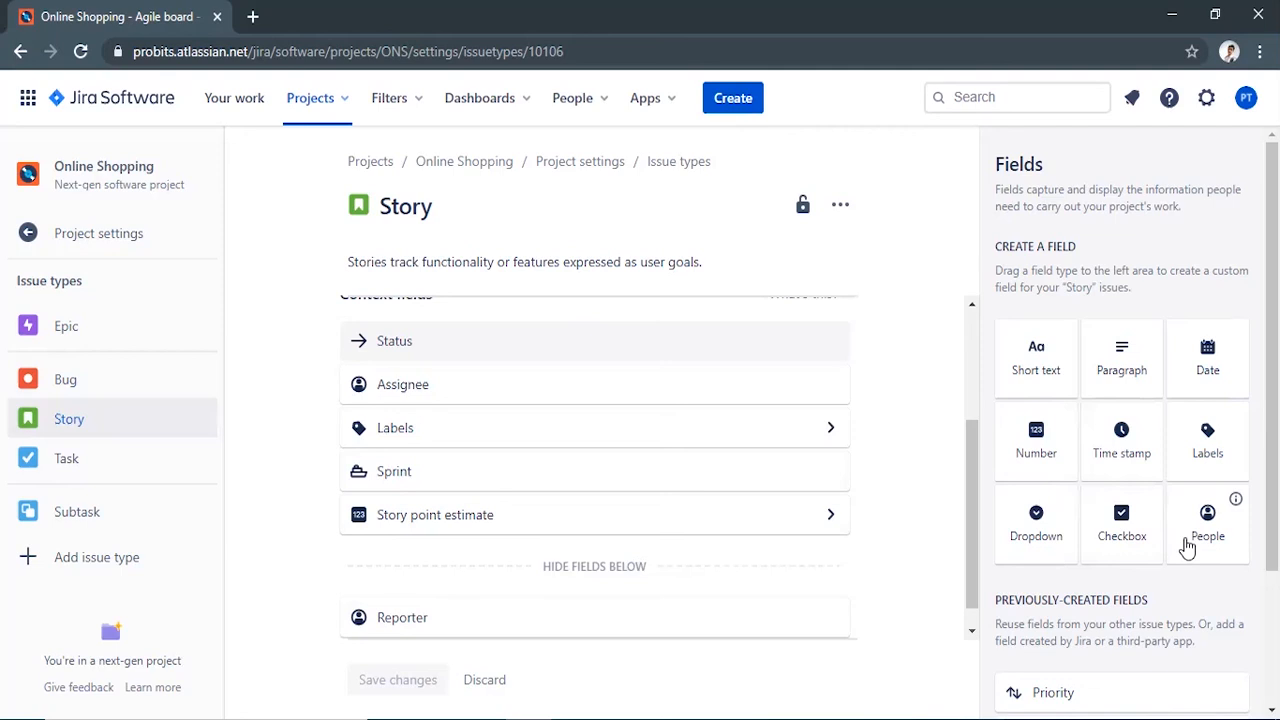
scroll(1011, 509, "down", 2)
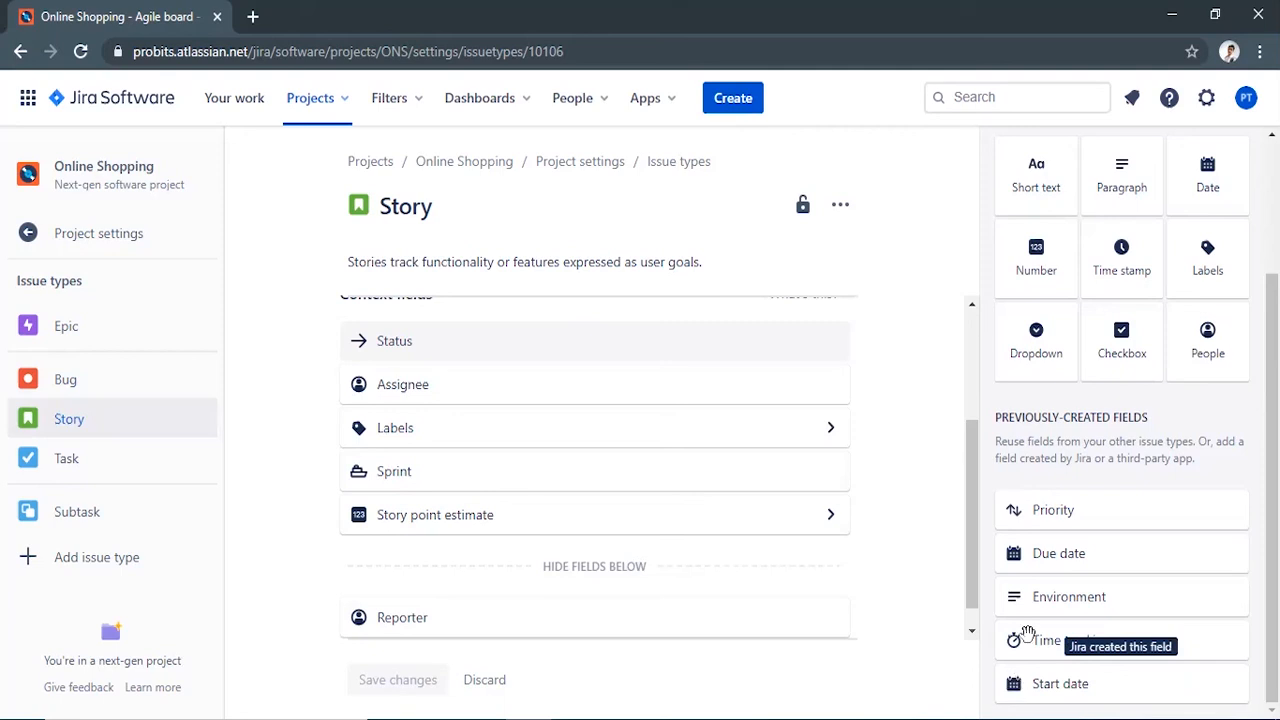
left_click_drag(981, 507, 442, 513)
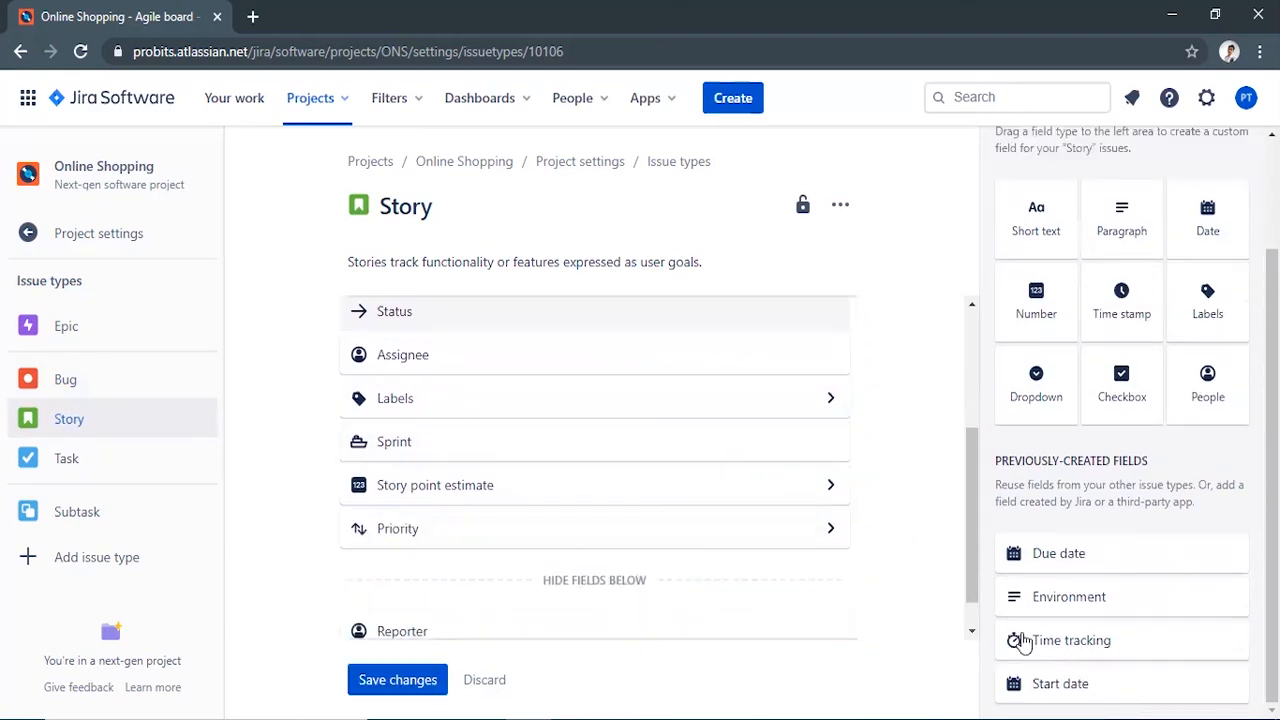
left_click_drag(1014, 688, 398, 527)
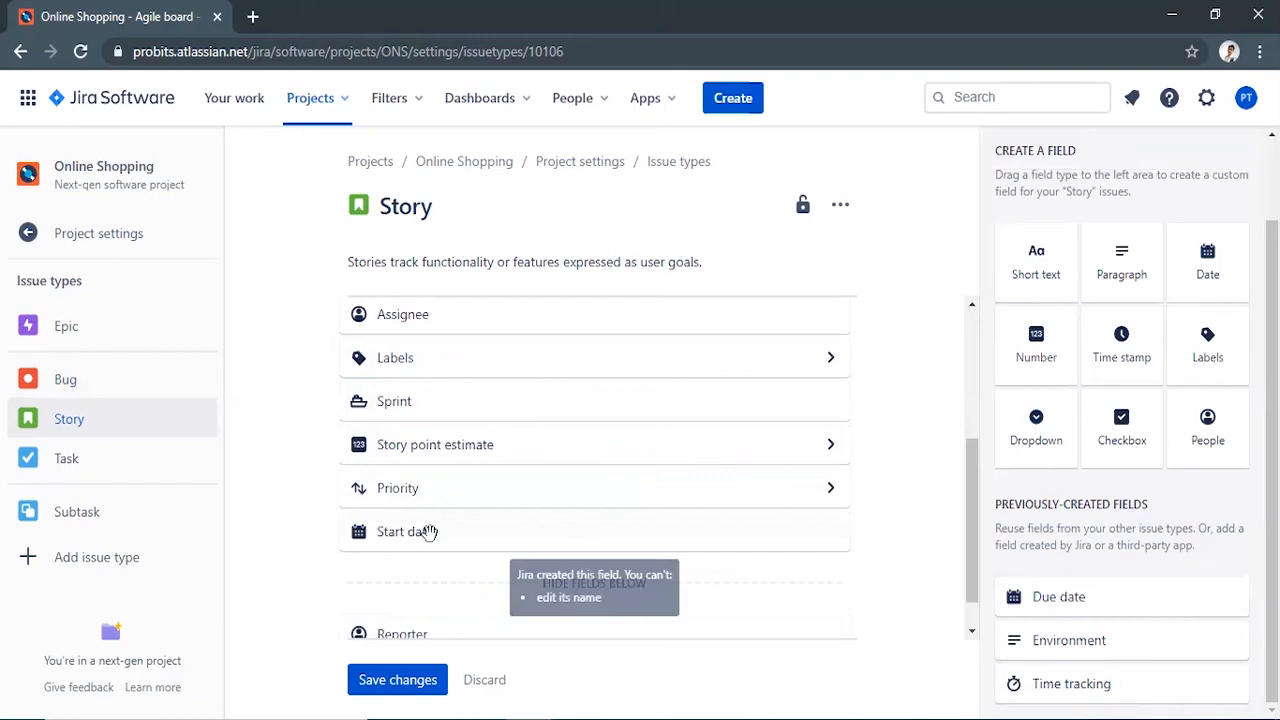
left_click_drag(1014, 597, 389, 522)
scroll(551, 470, "up", 3)
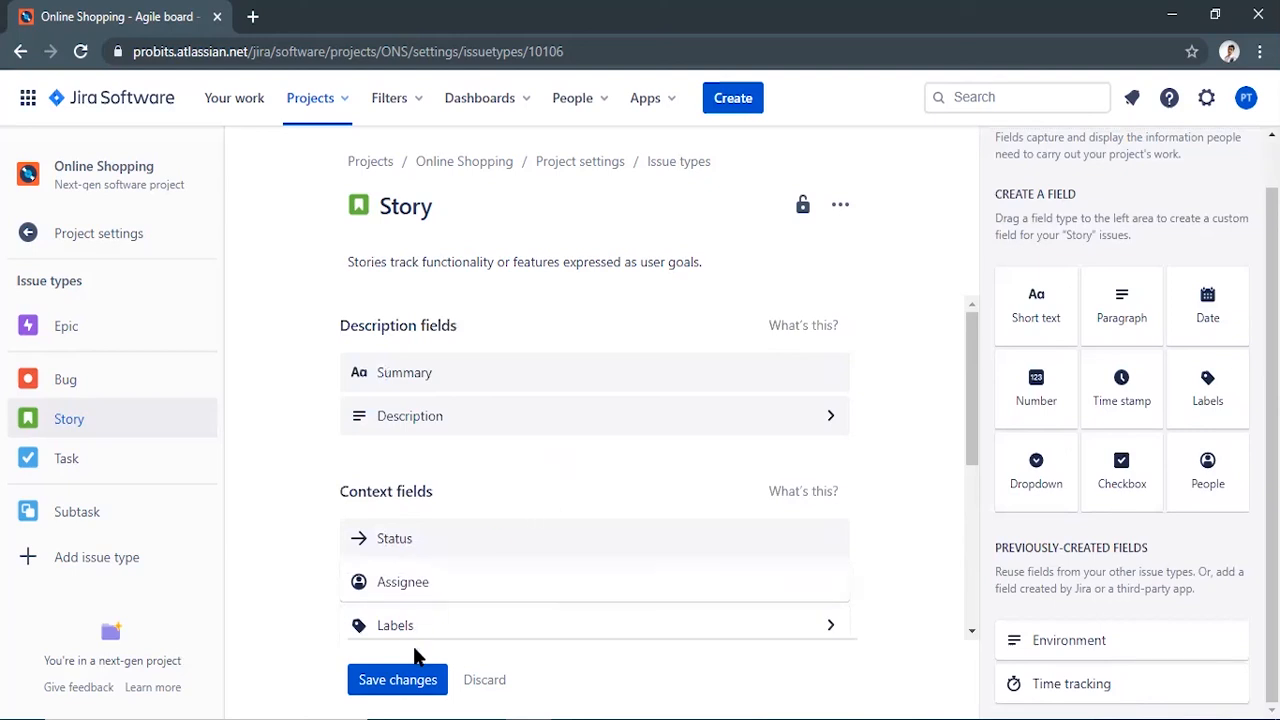
left_click(414, 684)
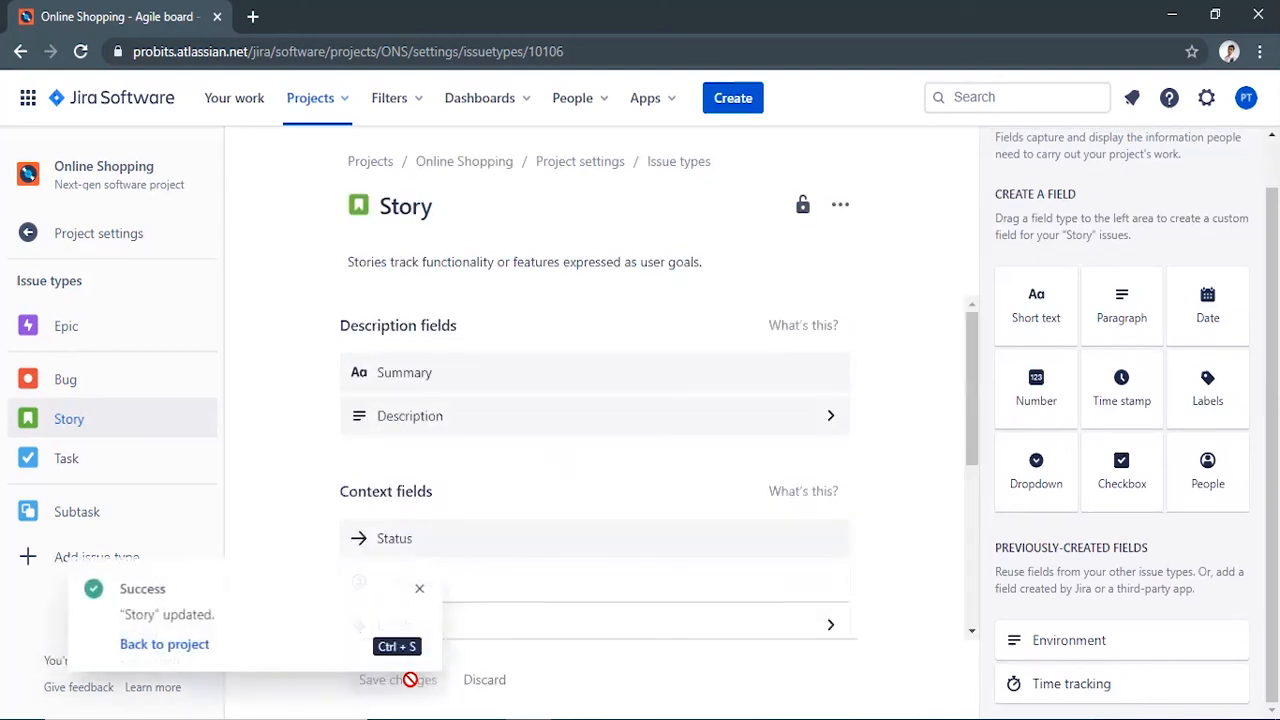
Dismiss the Story update notification, leave the project settings and return to the Online Shopping project's backlog.
left_click(428, 592)
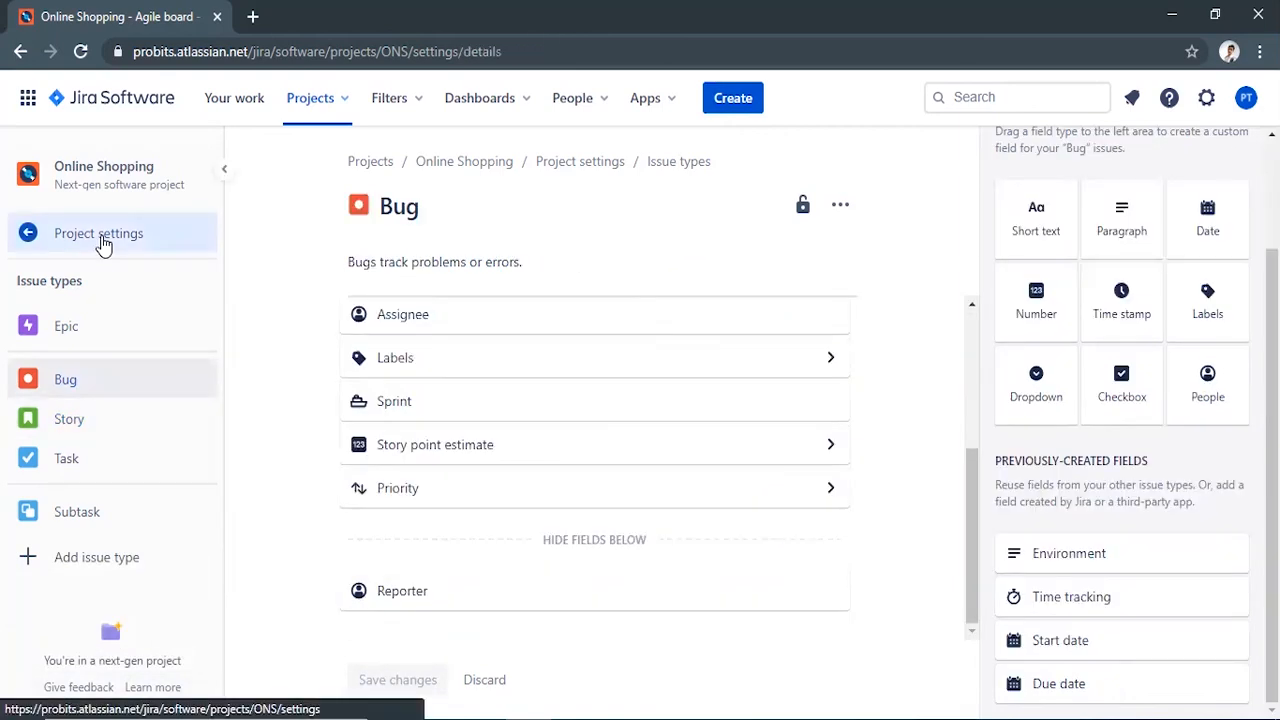
left_click(103, 245)
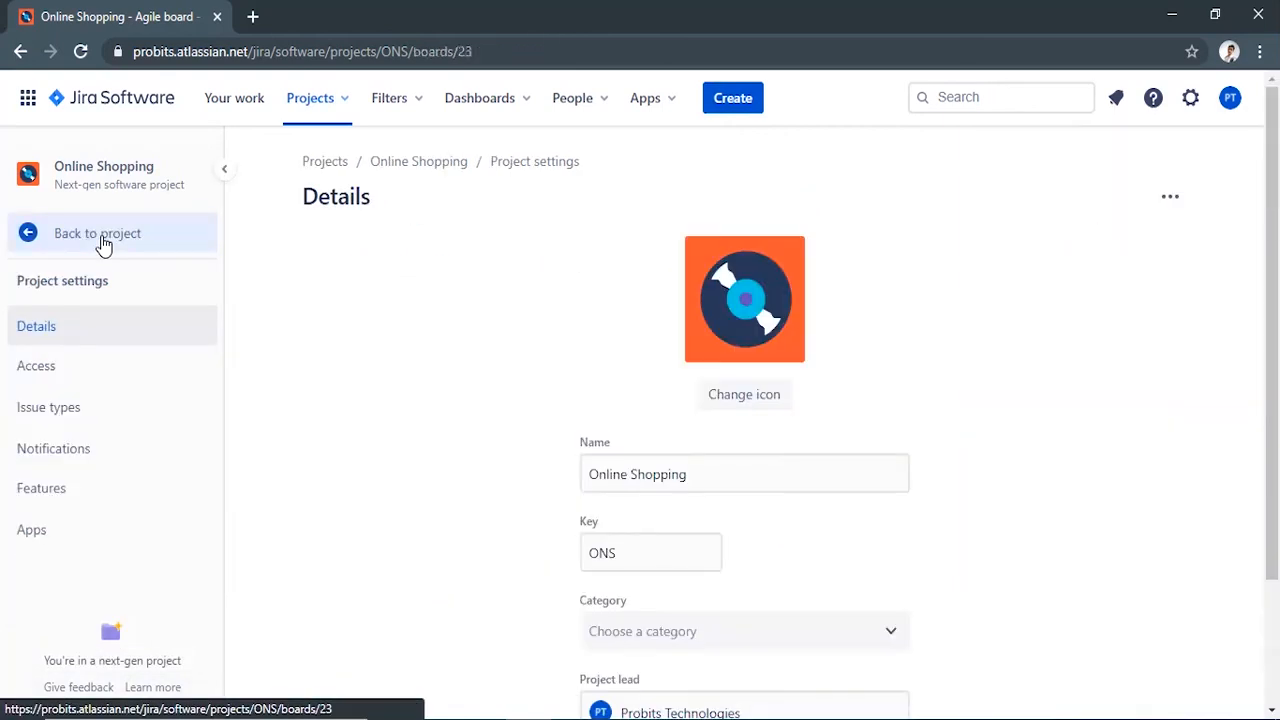
left_click(103, 243)
left_click(97, 276)
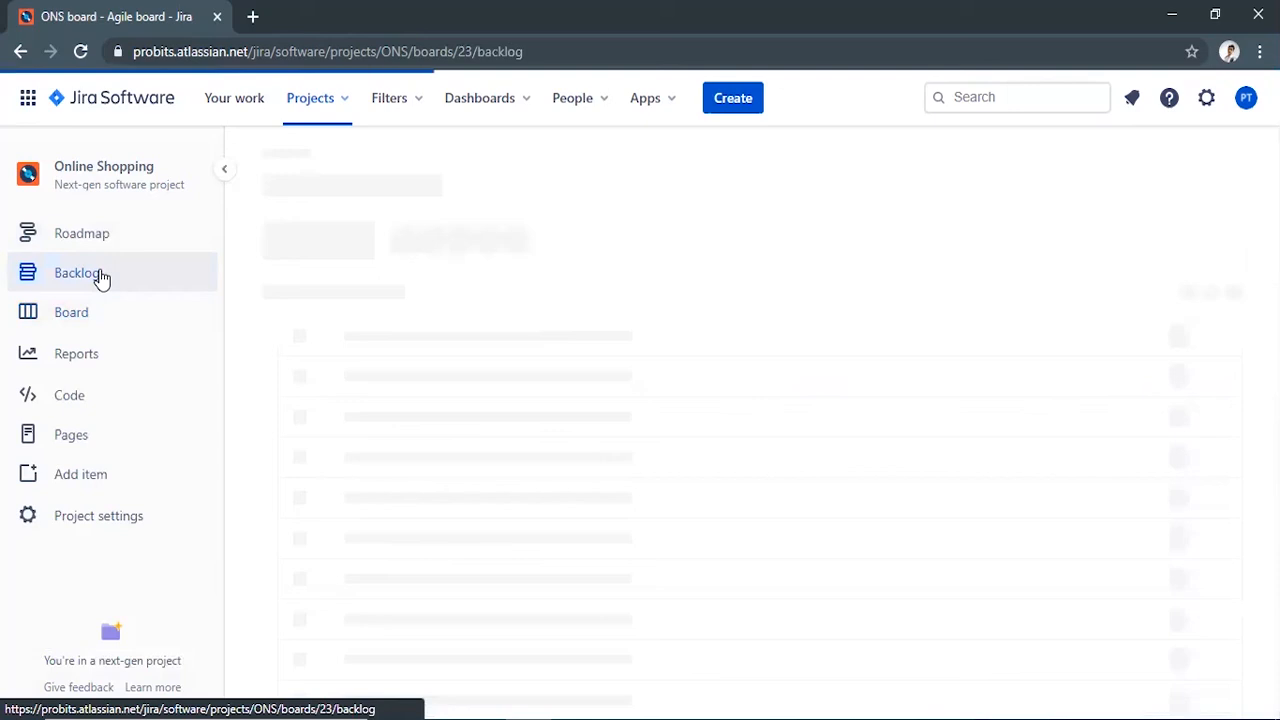
Open the Register into website issue and raise its priority to the level marked with a red upward arrow.
left_click(465, 371)
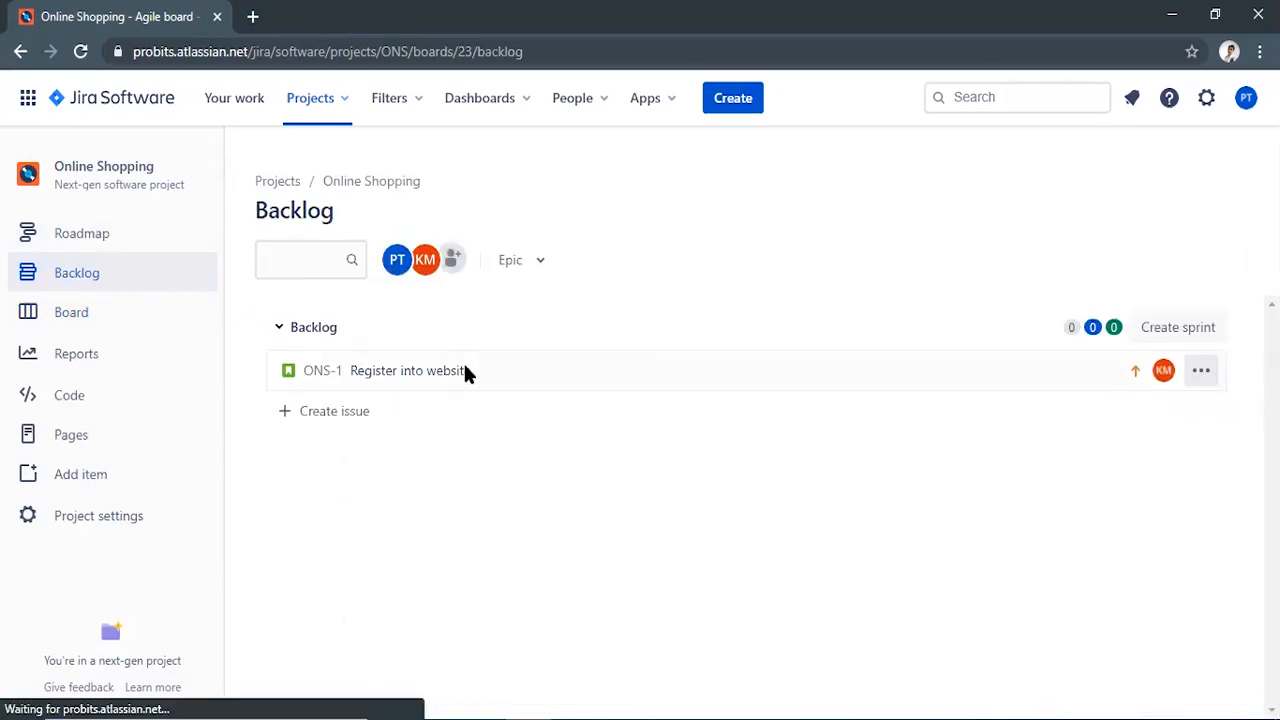
scroll(923, 491, "down", 10)
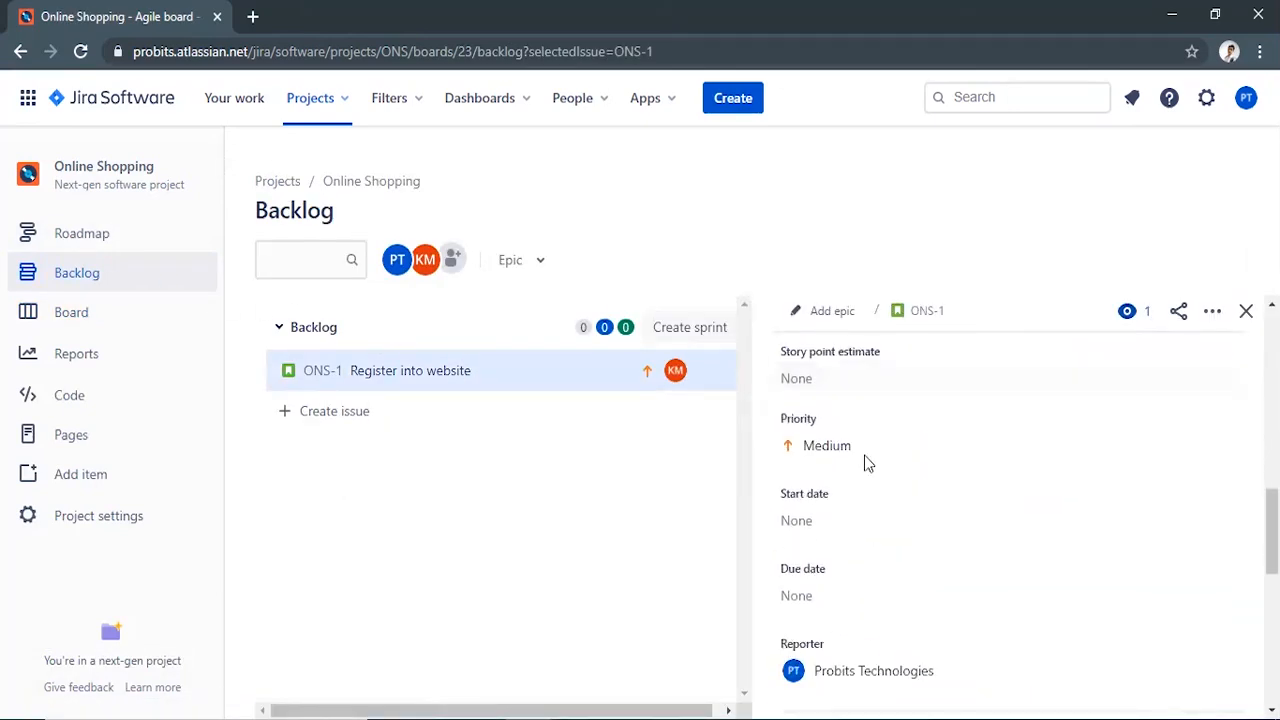
left_click(855, 455)
left_click(855, 505)
Examine the issue's Start date and Due date pickers without choosing dates, and close its details.
scroll(851, 506, "down", 1)
left_click(821, 423)
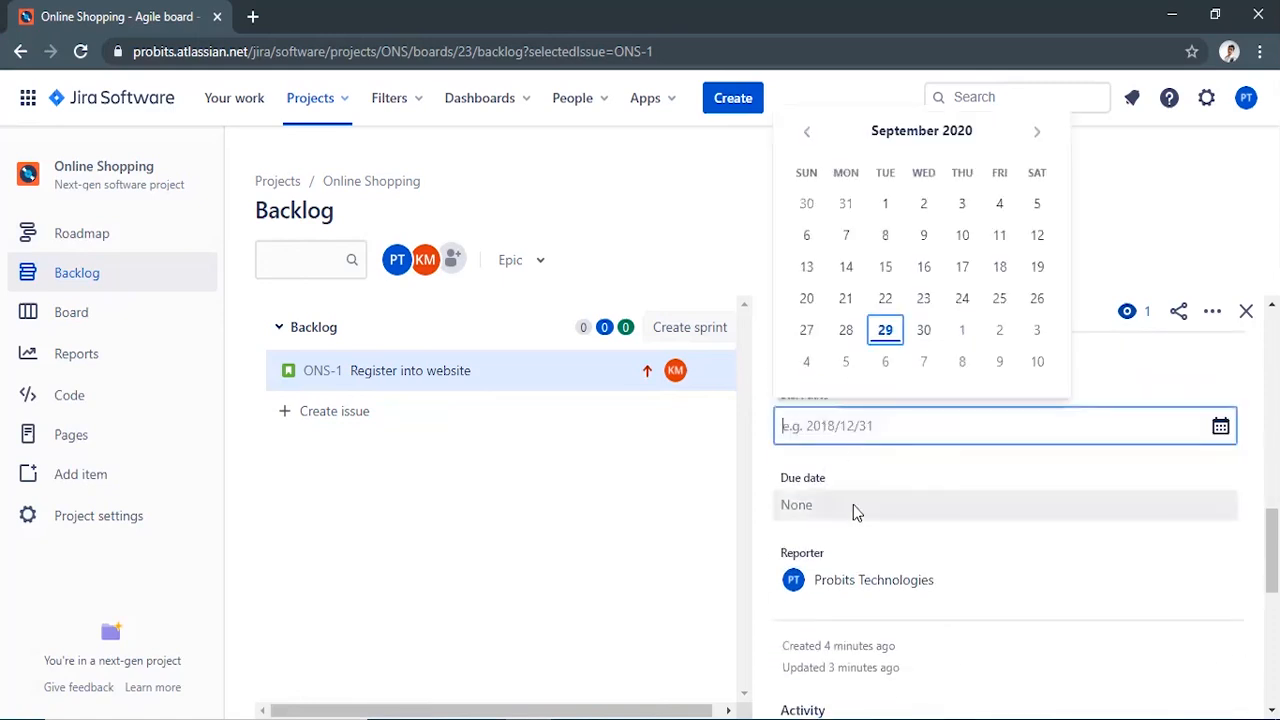
left_click(853, 504)
left_click(1246, 311)
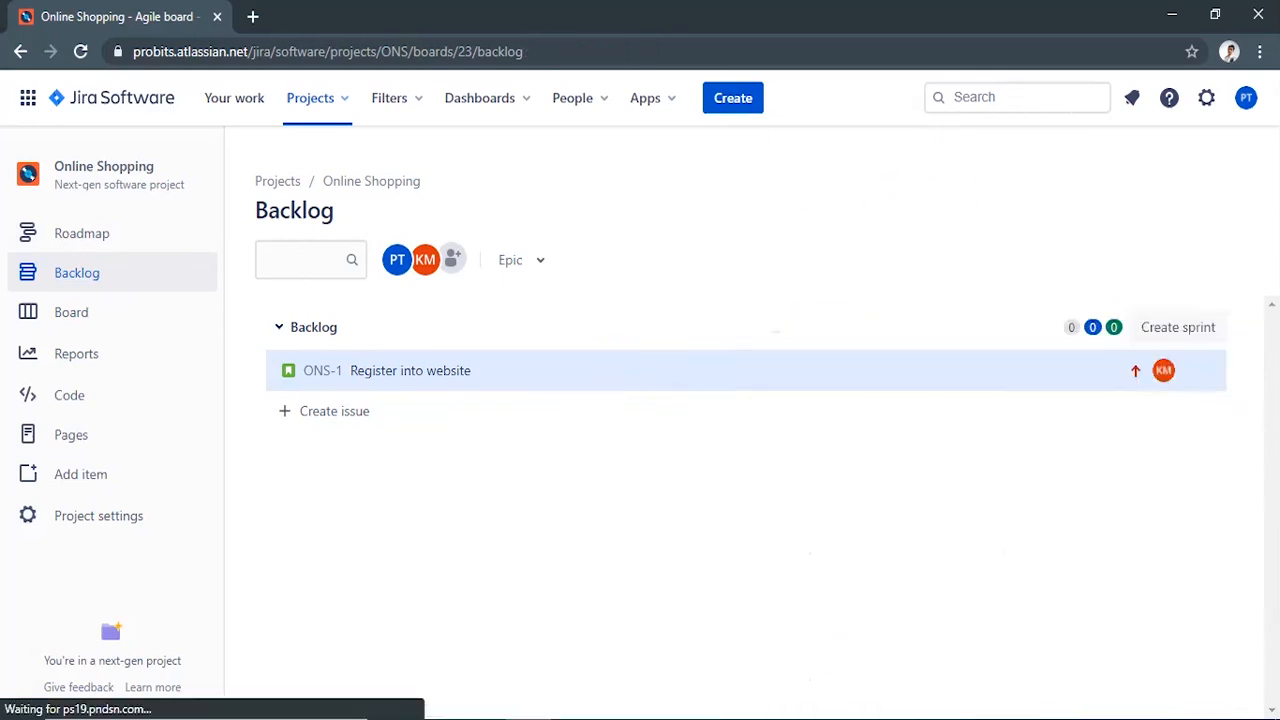